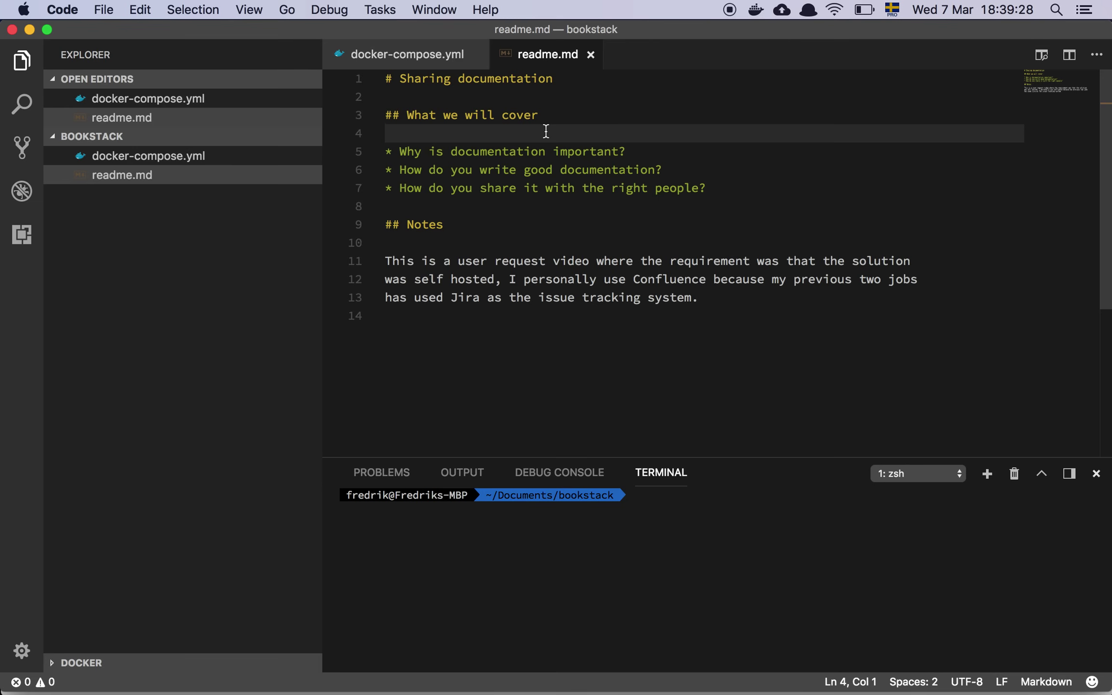
{"action": "left_click", "coordinate": [588, 144]}
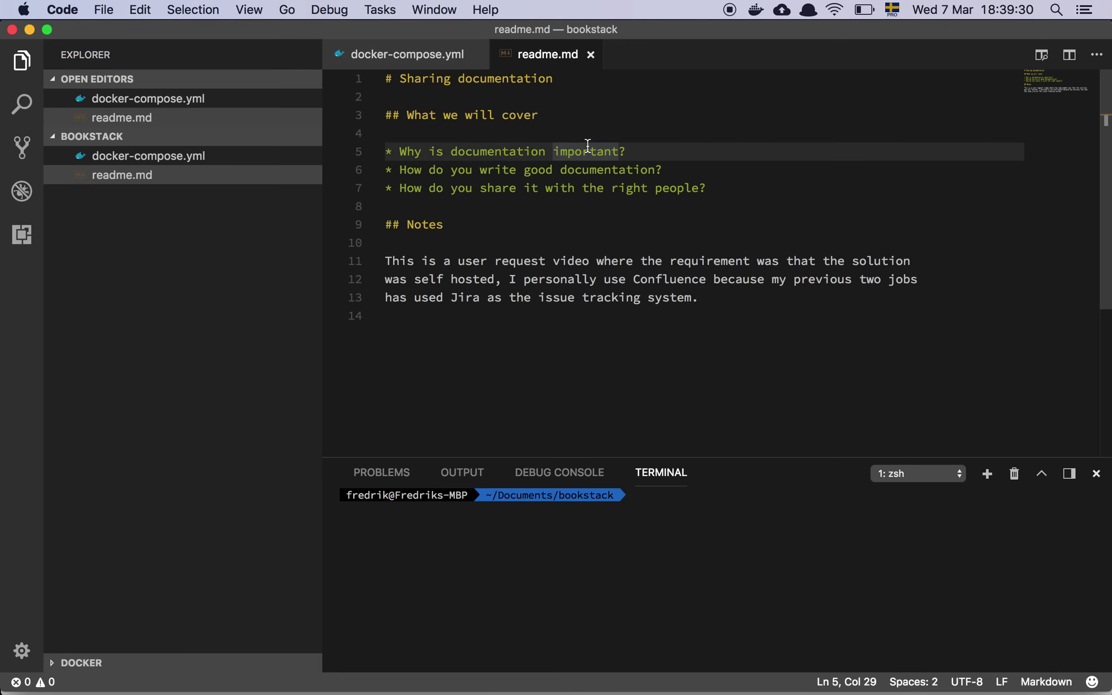
{"action": "left_click", "coordinate": [590, 184]}
{"action": "left_click", "coordinate": [599, 176]}
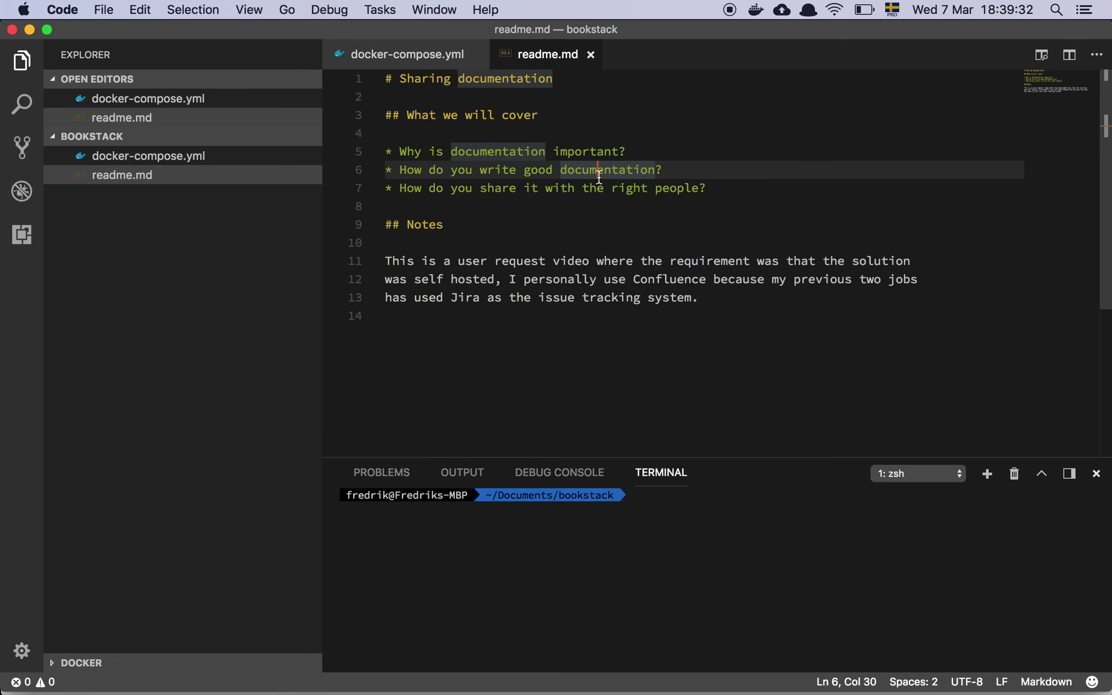
{"action": "left_click", "coordinate": [611, 188]}
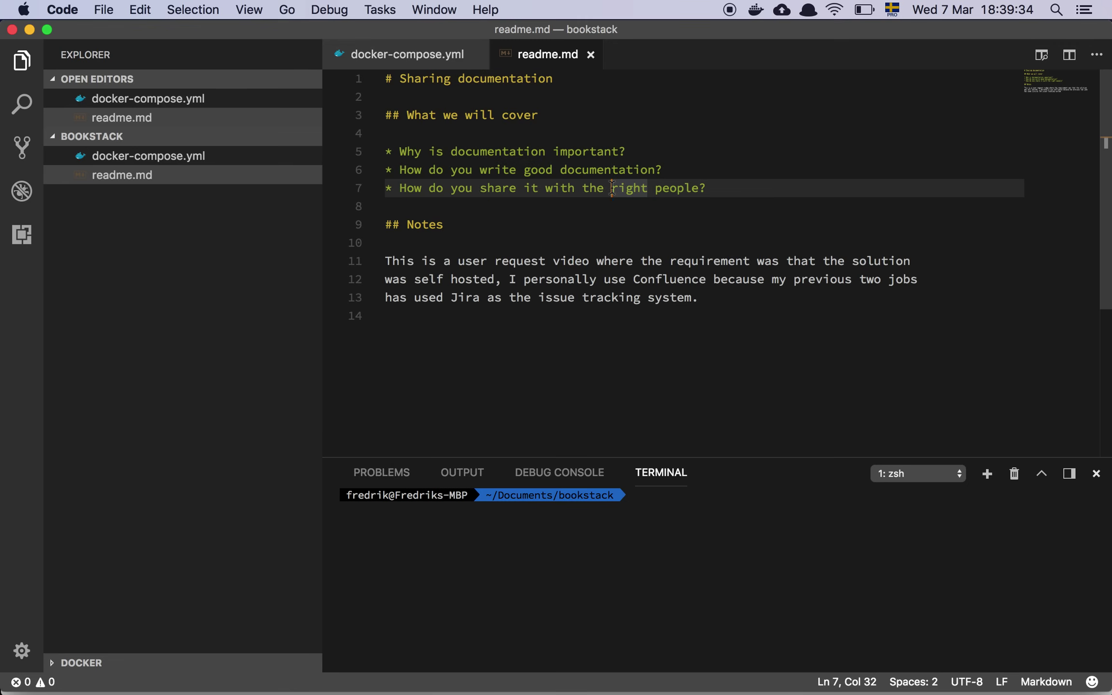
{"action": "left_click", "coordinate": [718, 294]}
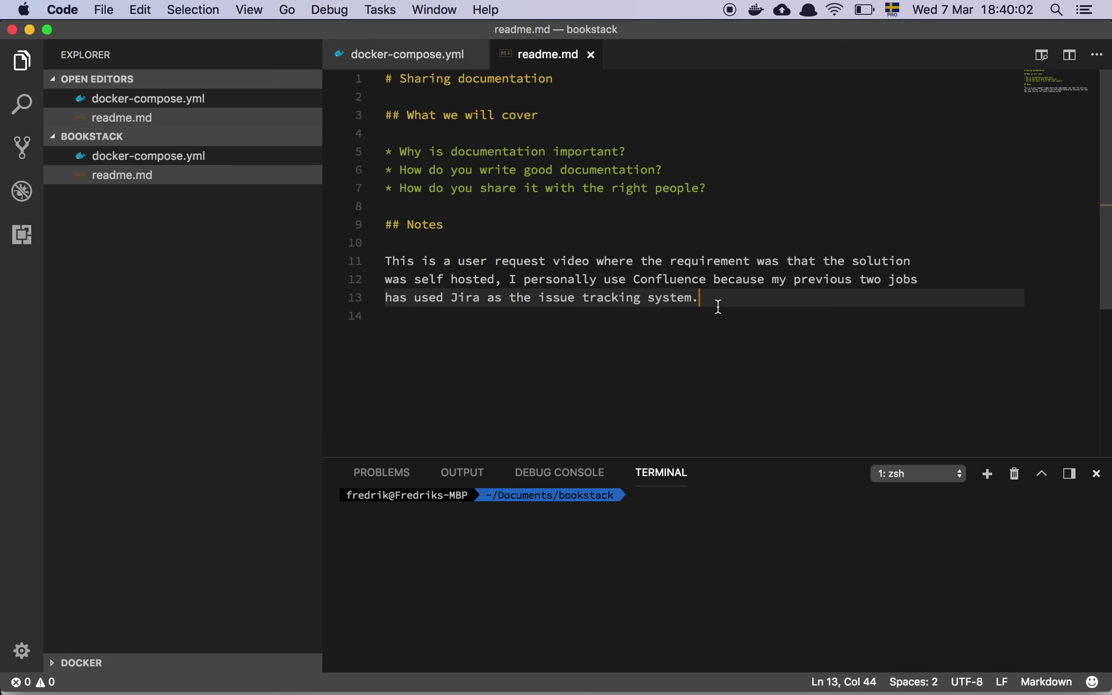
{"action": "left_click", "coordinate": [534, 322]}
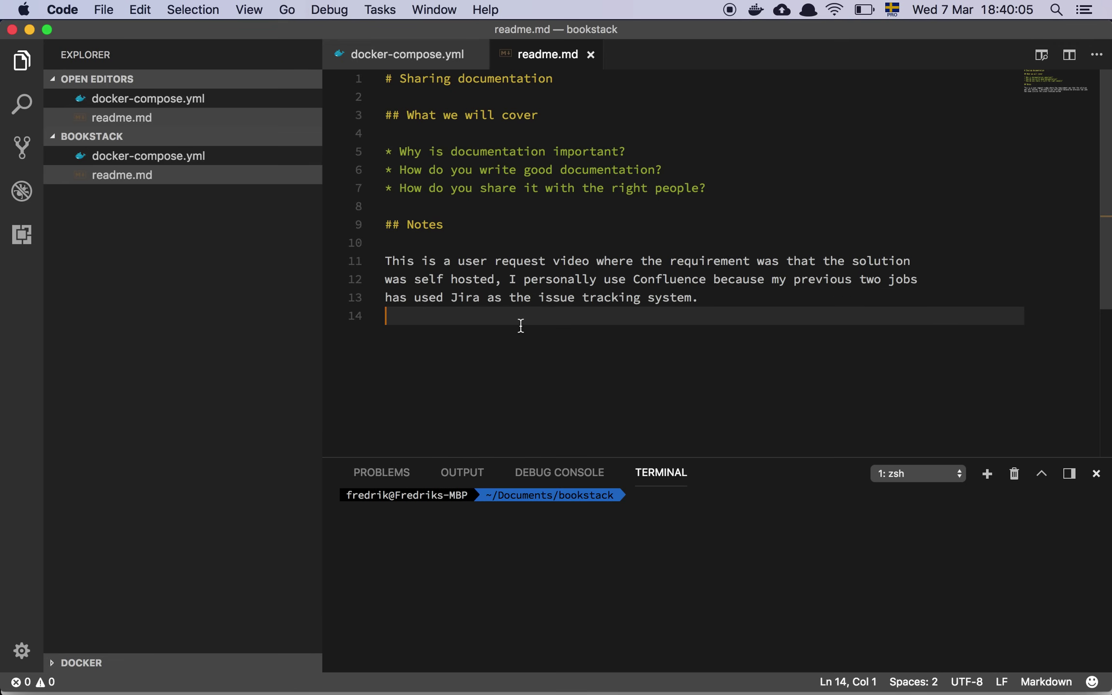
{"action": "double_click", "coordinate": [440, 279]}
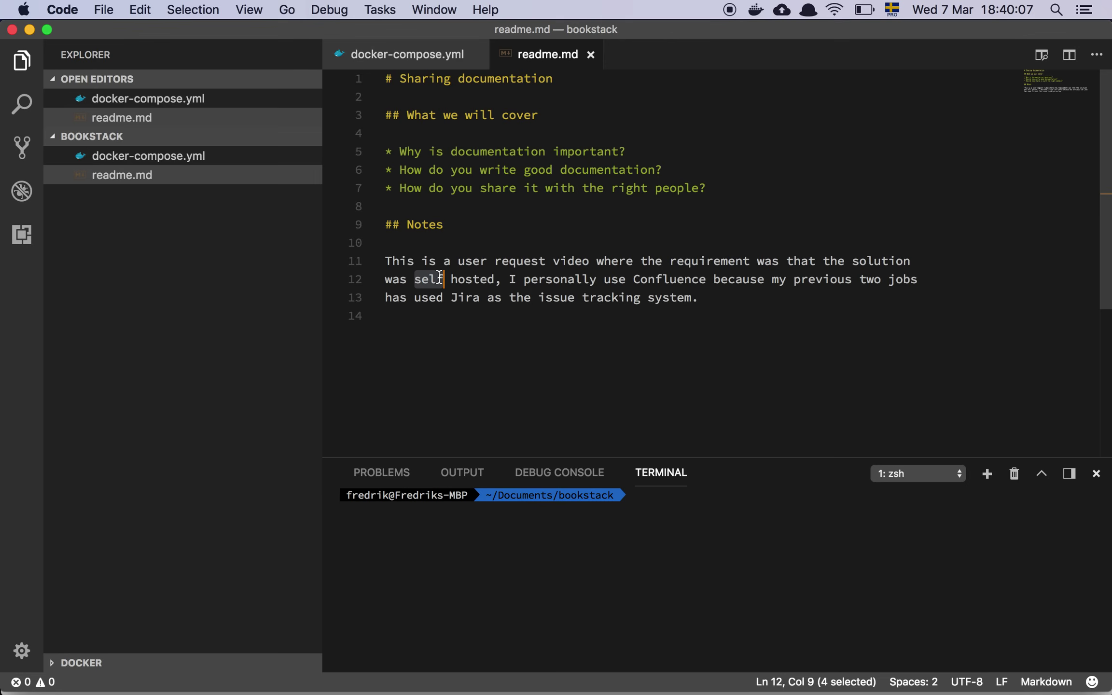
{"action": "double_click", "coordinate": [468, 298]}
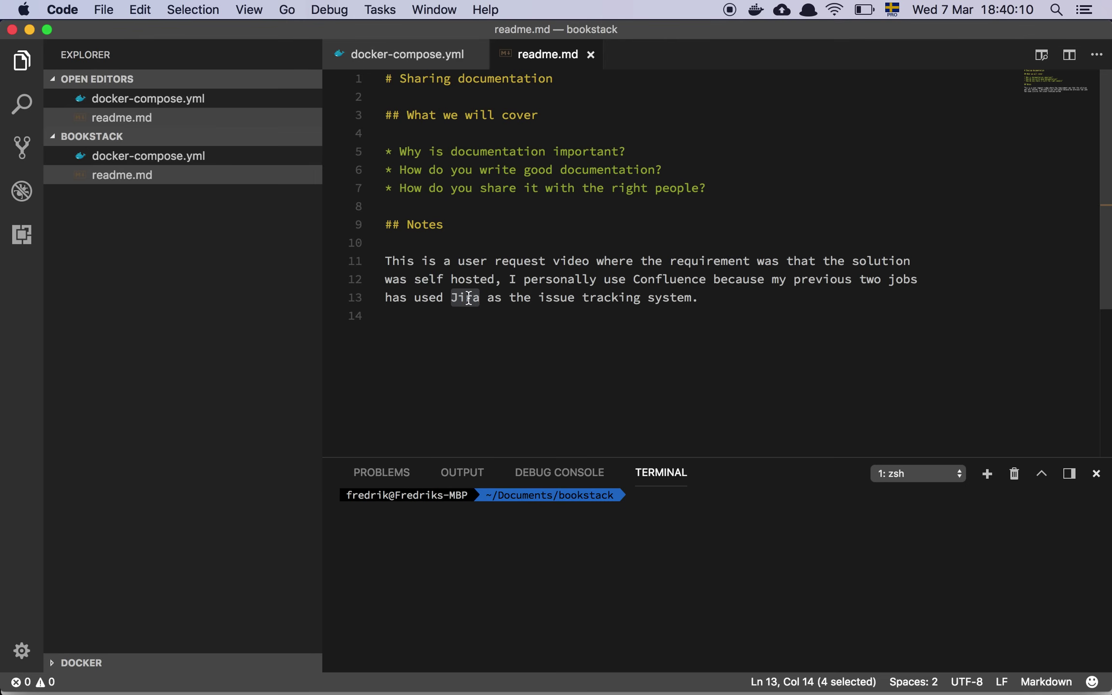
{"action": "double_click", "coordinate": [681, 279]}
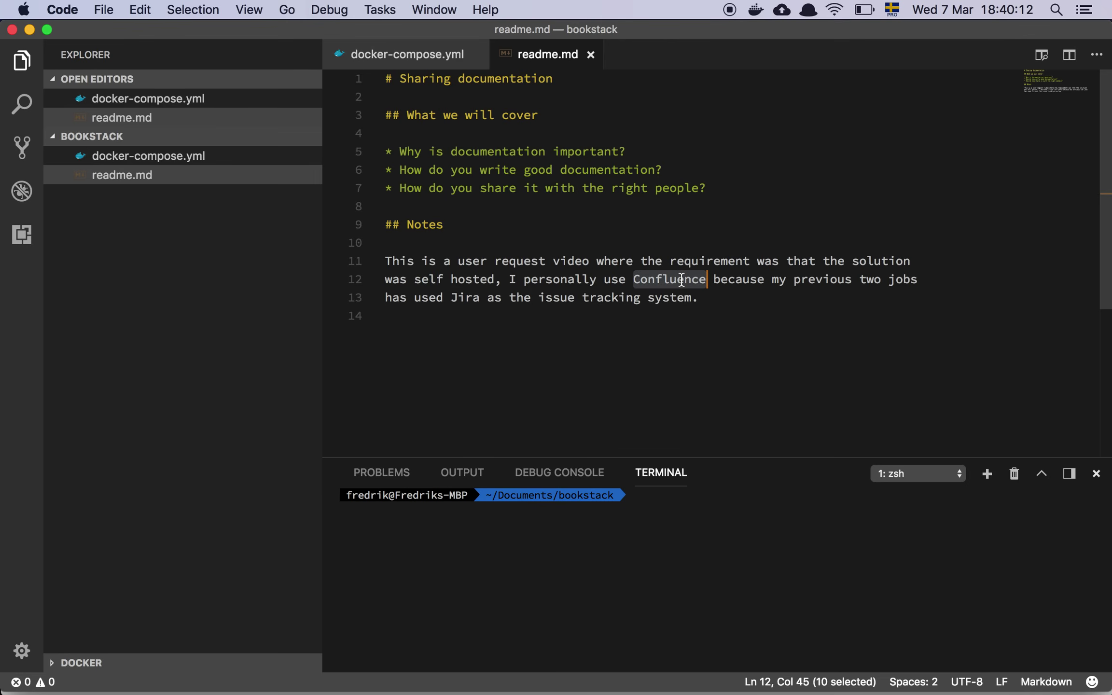
{"action": "left_click", "coordinate": [599, 341]}
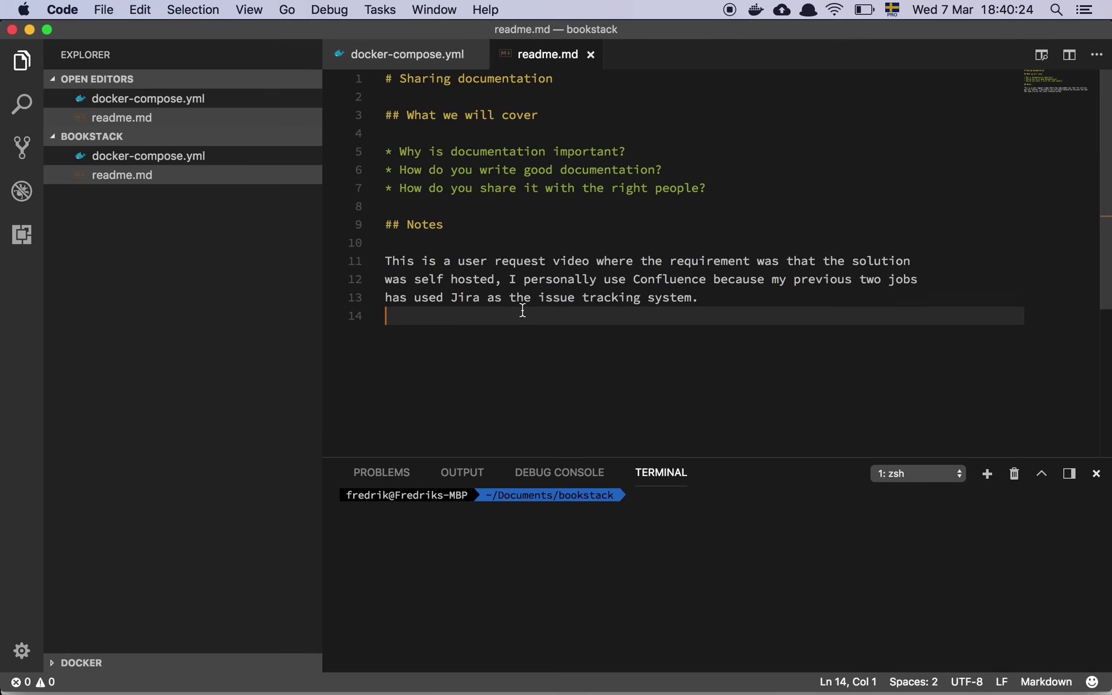
{"action": "key", "text": "super+Tab"}
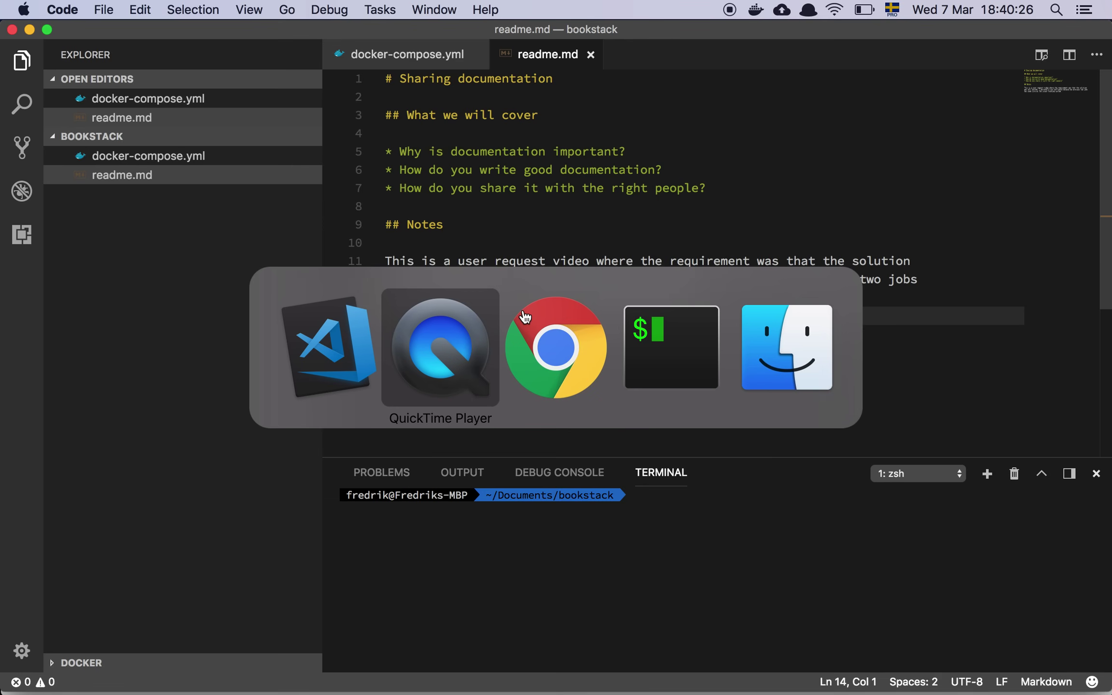
Step: Switch to the BookStack project website tab in Google Chrome
{"action": "key", "text": "super+Tab"}
{"action": "left_click", "coordinate": [525, 316]}
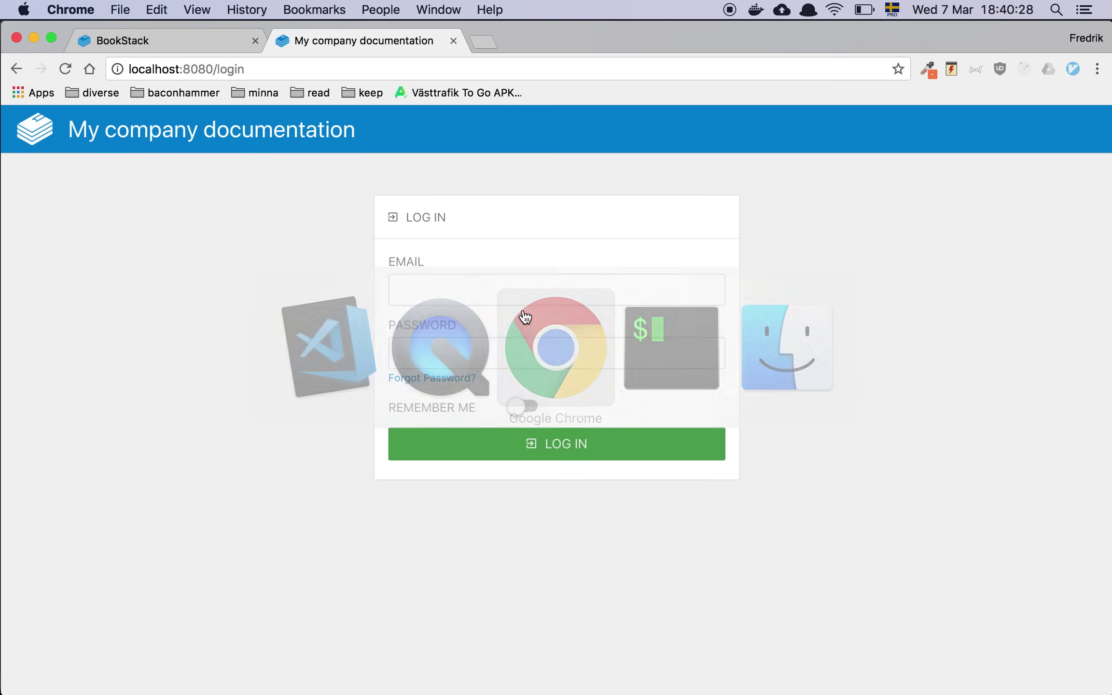
{"action": "key", "text": "ctrl+shift+Tab"}
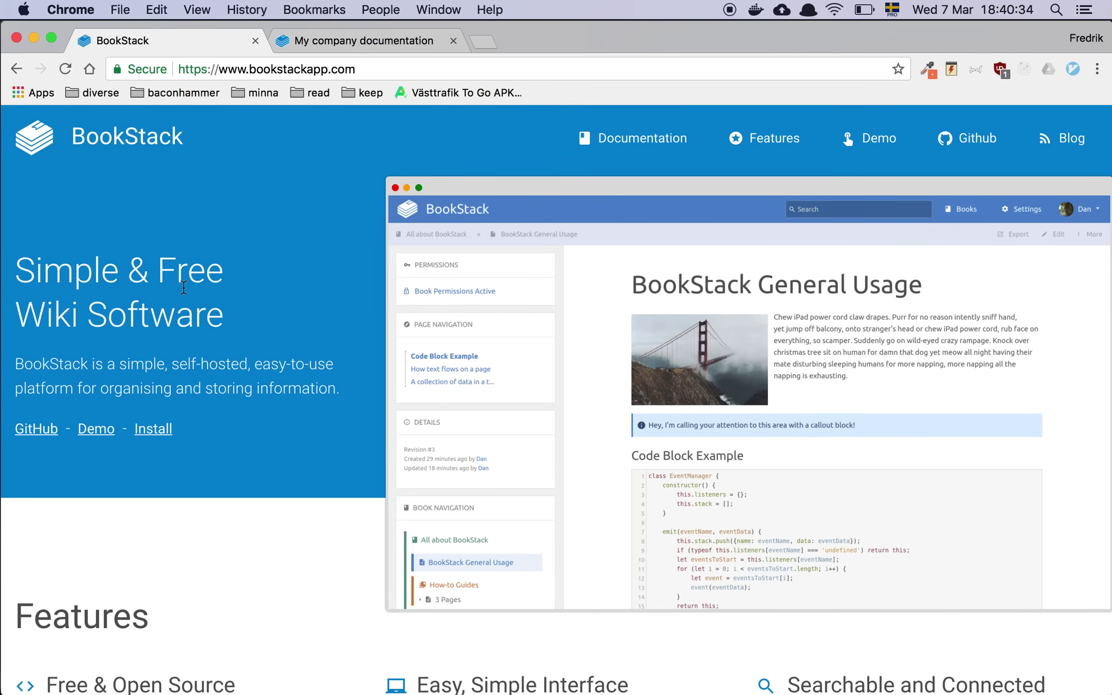
Step: Look through the Simple & Free Wiki Software features, then return to Visual Studio Code
{"action": "scroll", "coordinate": [183, 287], "scroll_direction": "down", "scroll_amount": 5}
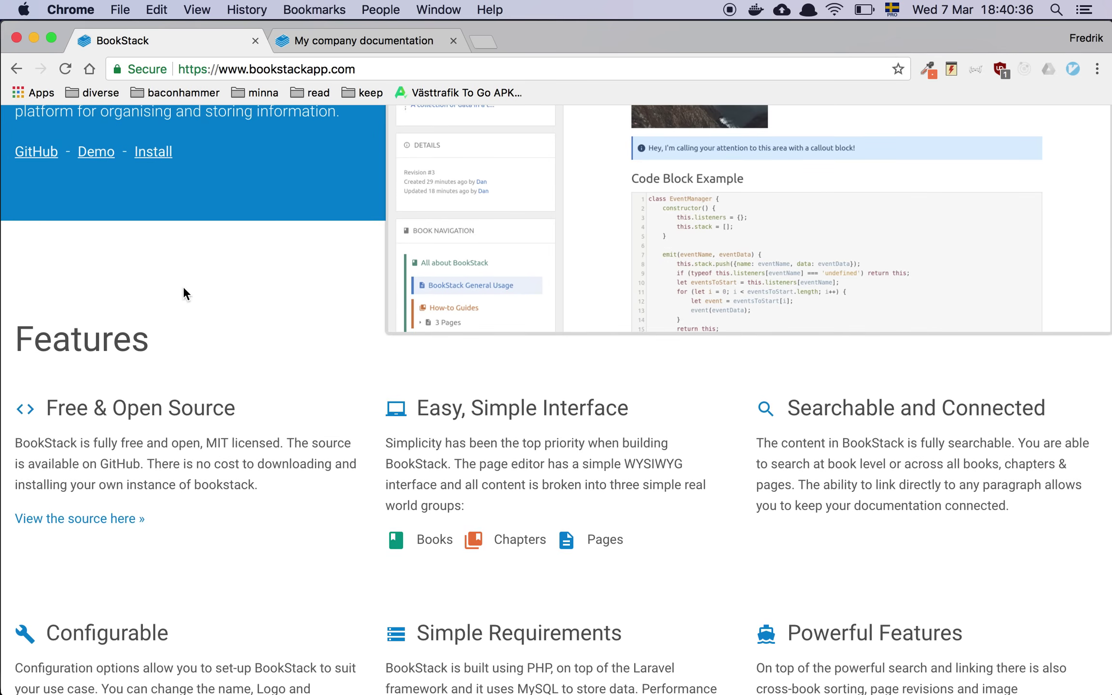
{"action": "scroll", "coordinate": [184, 288], "scroll_direction": "down", "scroll_amount": 3}
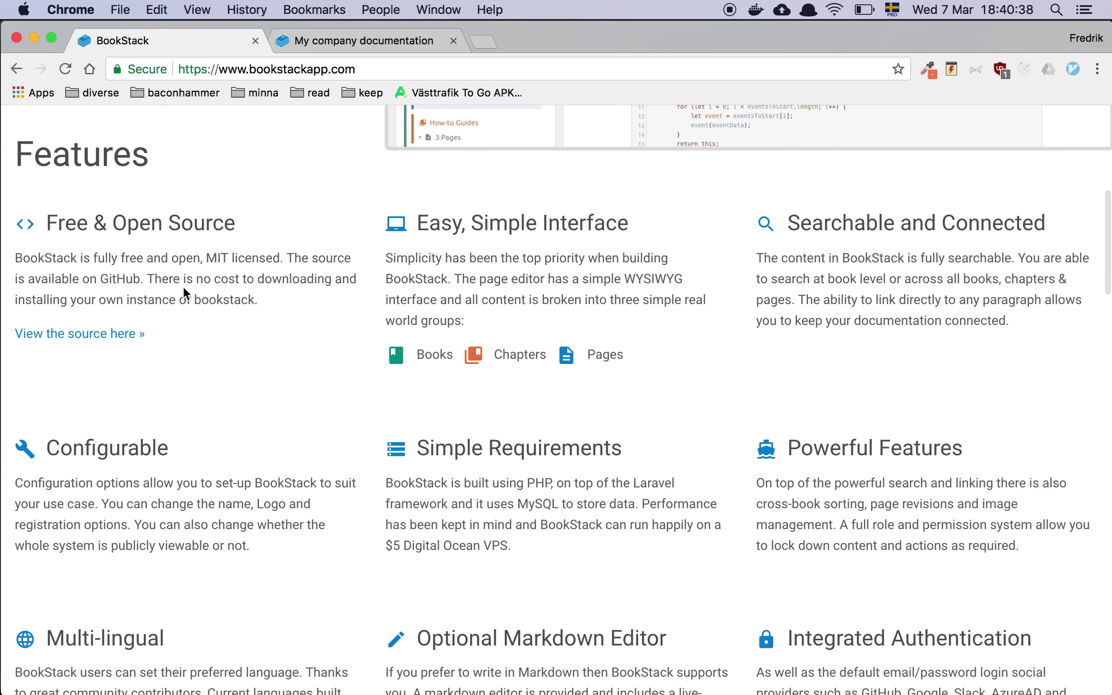
{"action": "scroll", "coordinate": [183, 293], "scroll_direction": "up", "scroll_amount": 7}
{"action": "scroll", "coordinate": [183, 293], "scroll_direction": "down", "scroll_amount": 3}
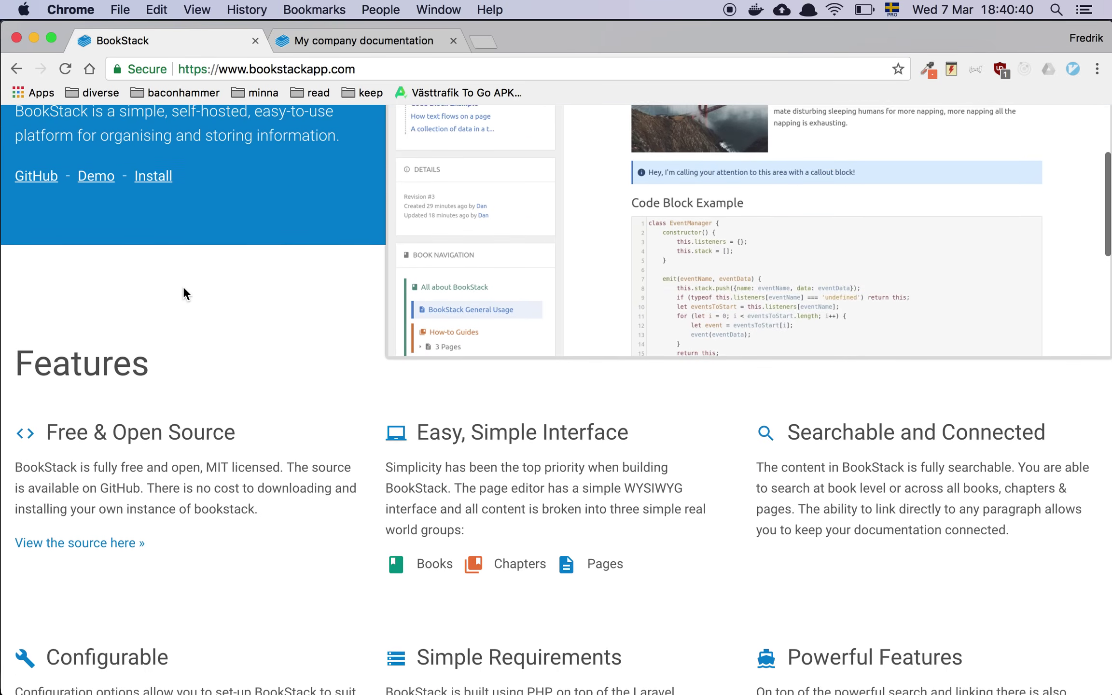
{"action": "scroll", "coordinate": [184, 288], "scroll_direction": "down", "scroll_amount": 1}
{"action": "scroll", "coordinate": [258, 284], "scroll_direction": "up", "scroll_amount": 3}
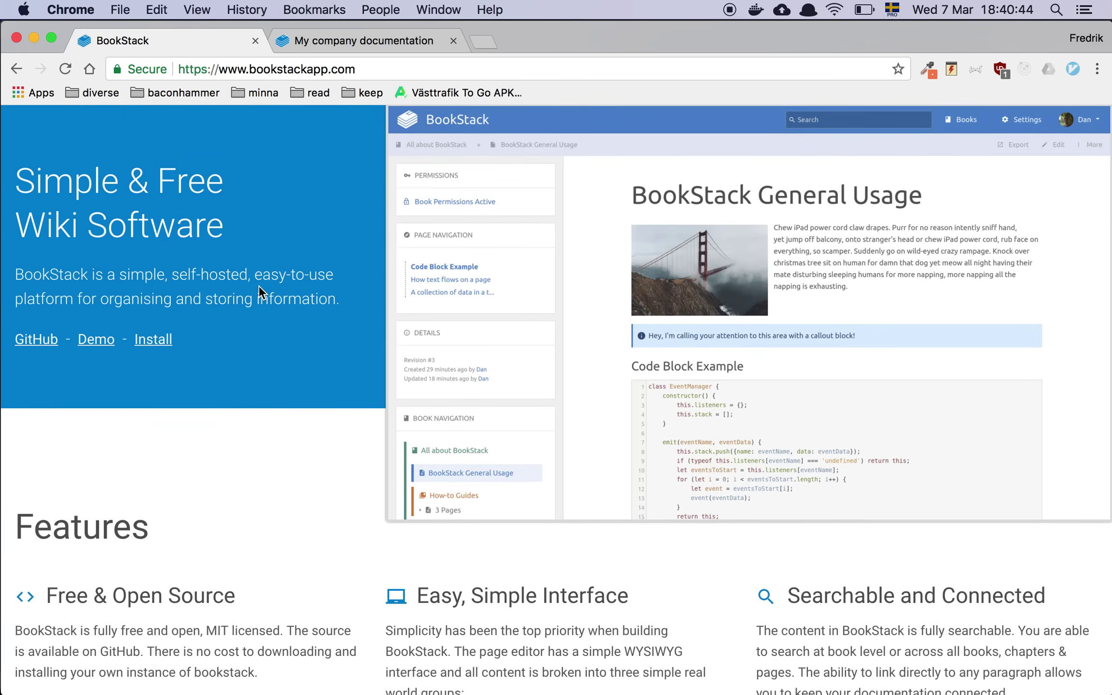
{"action": "scroll", "coordinate": [259, 284], "scroll_direction": "up", "scroll_amount": 2}
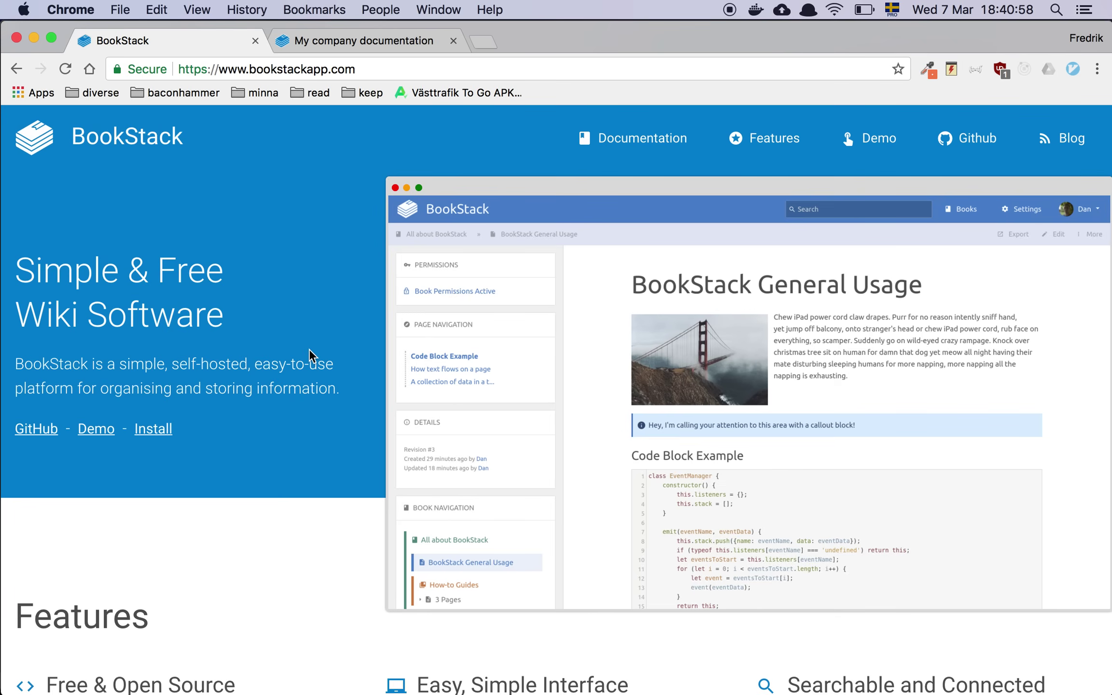
{"action": "key", "text": "super+Tab"}
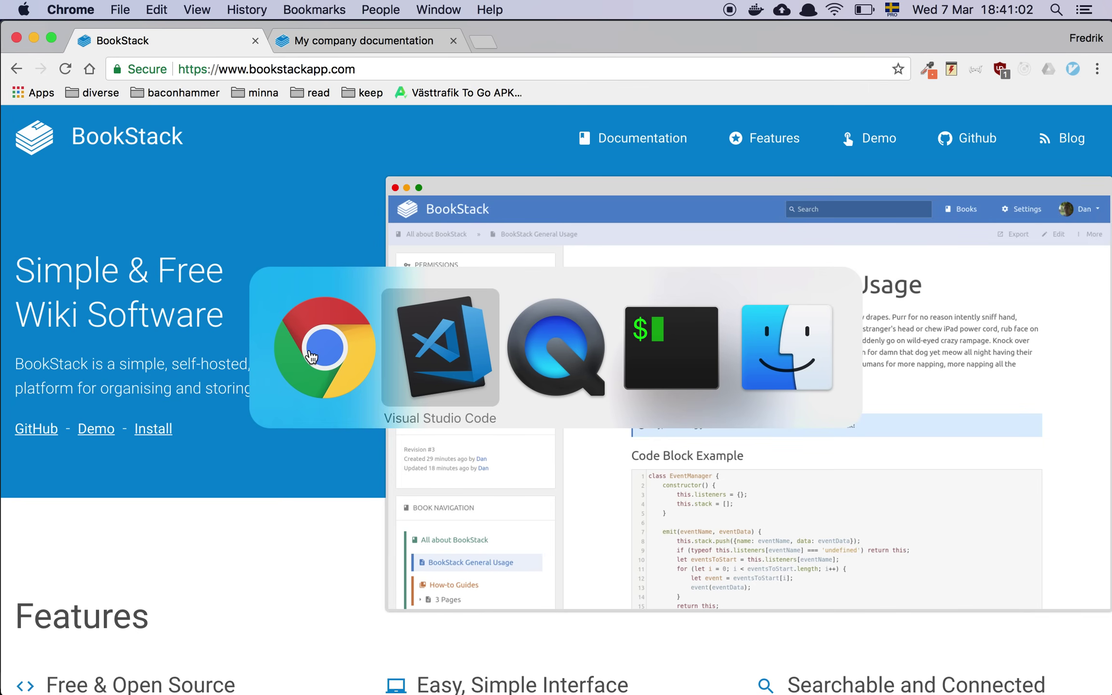
{"action": "key", "text": "super+Tab"}
Step: Review docker-compose.yml: mysql and bookstack services, port 8080:80 and three volumes
{"action": "key", "text": "super+shift+Tab"}
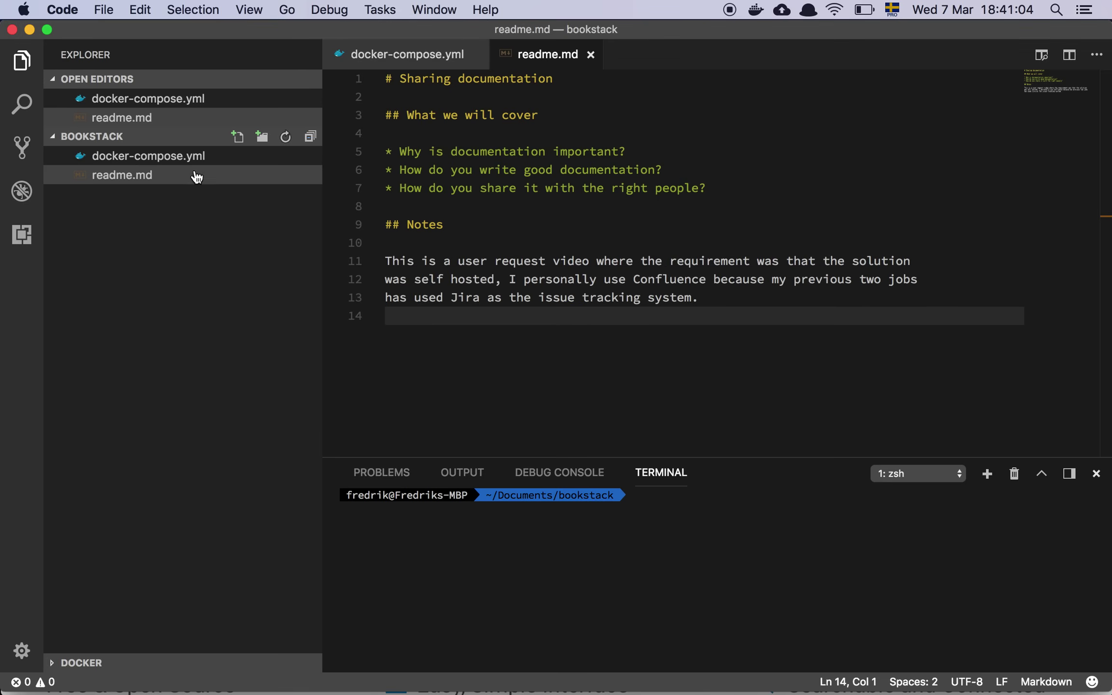
{"action": "left_click", "coordinate": [163, 155]}
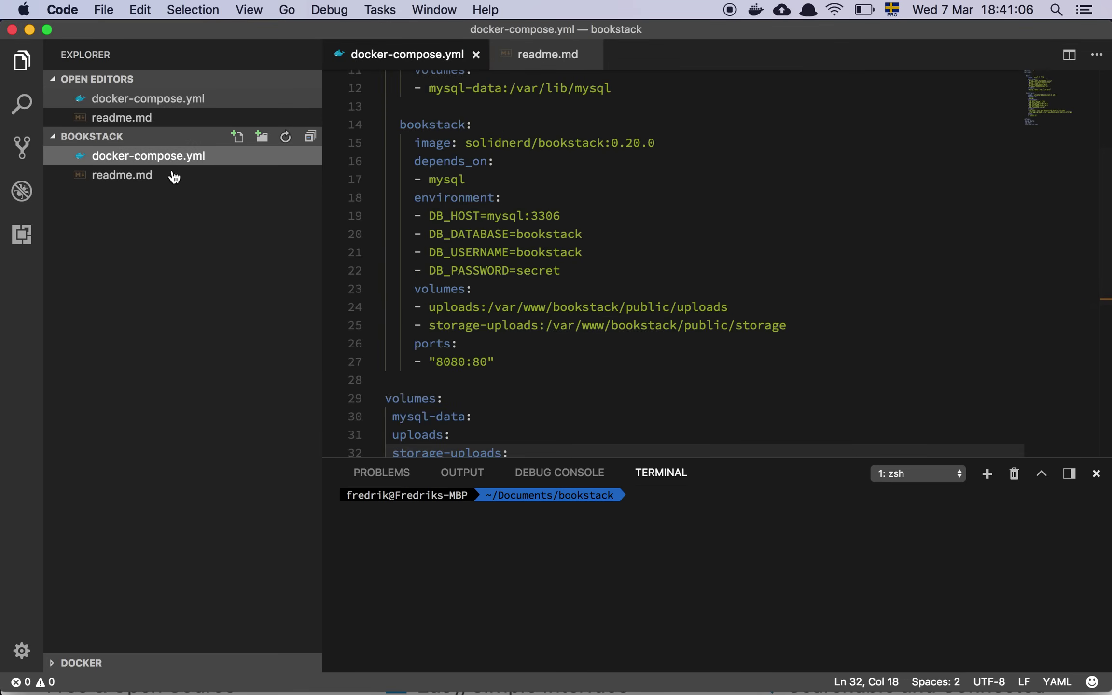
{"action": "scroll", "coordinate": [545, 296], "scroll_direction": "up", "scroll_amount": 4}
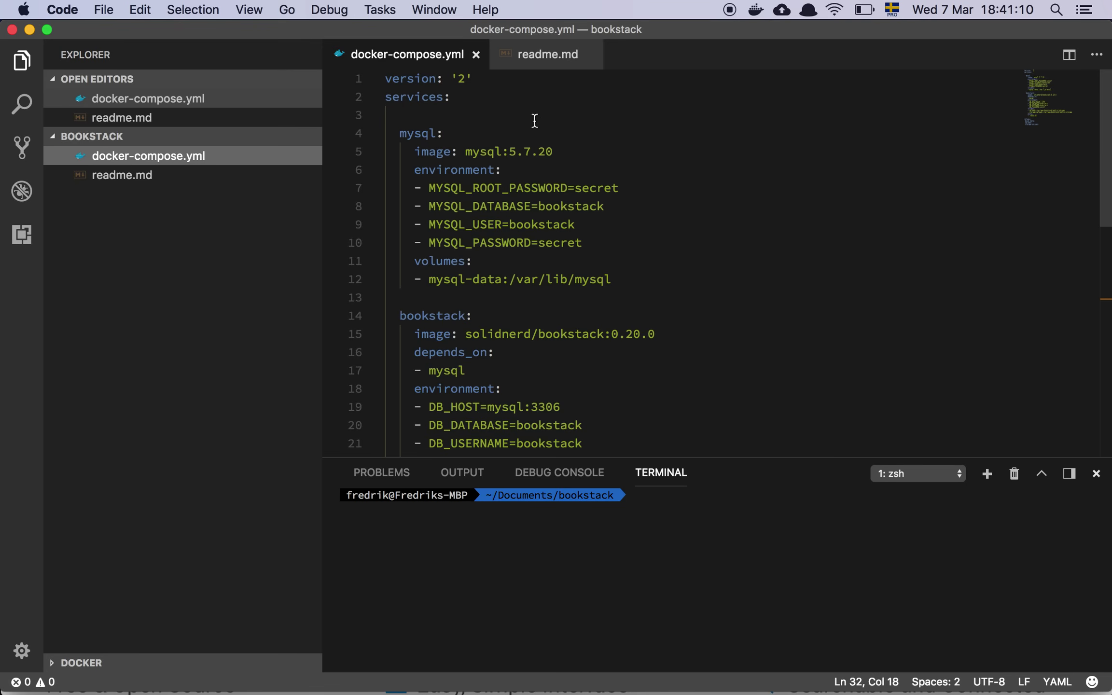
{"action": "scroll", "coordinate": [543, 132], "scroll_direction": "down", "scroll_amount": 4}
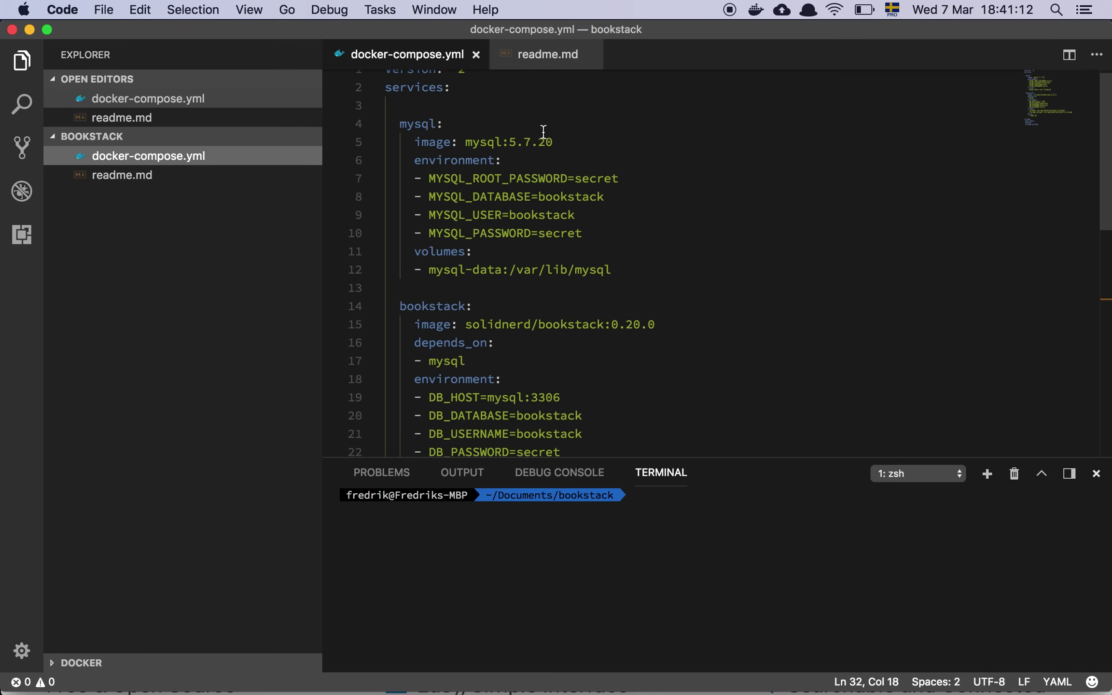
{"action": "scroll", "coordinate": [543, 131], "scroll_direction": "down", "scroll_amount": 3}
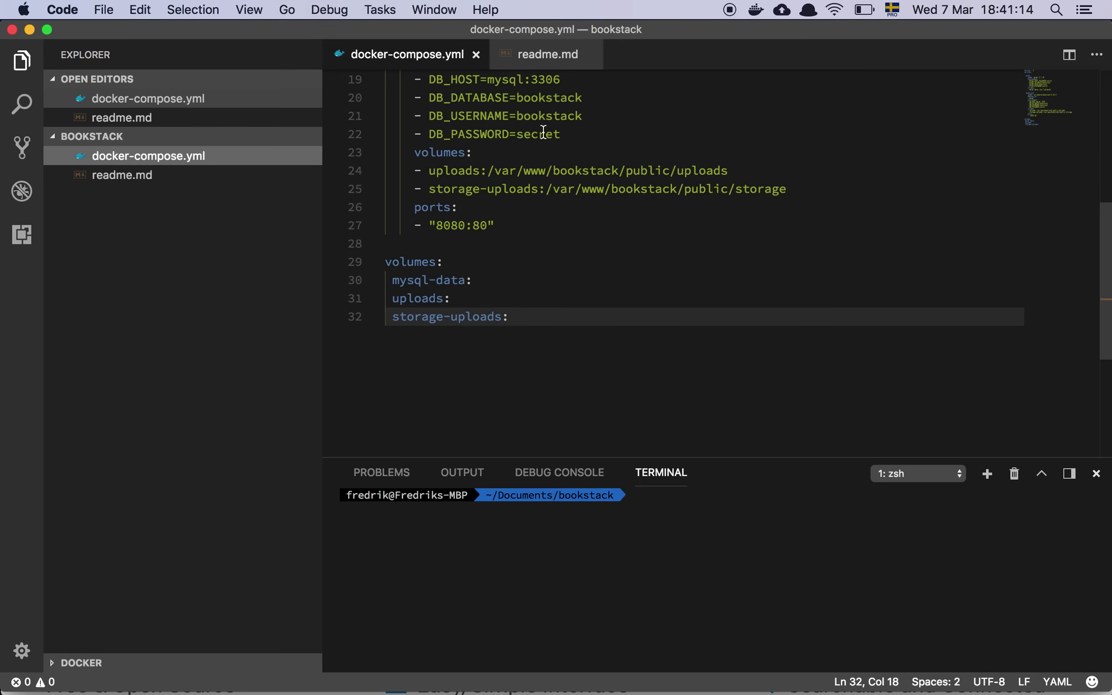
Step: Check the bookstack and mysql container logs in iTerm2, then go to the localhost:8080 login tab
{"action": "key", "text": "super+Tab"}
{"action": "key", "text": "super+Tab"}
{"action": "key", "text": "super+Tab"}
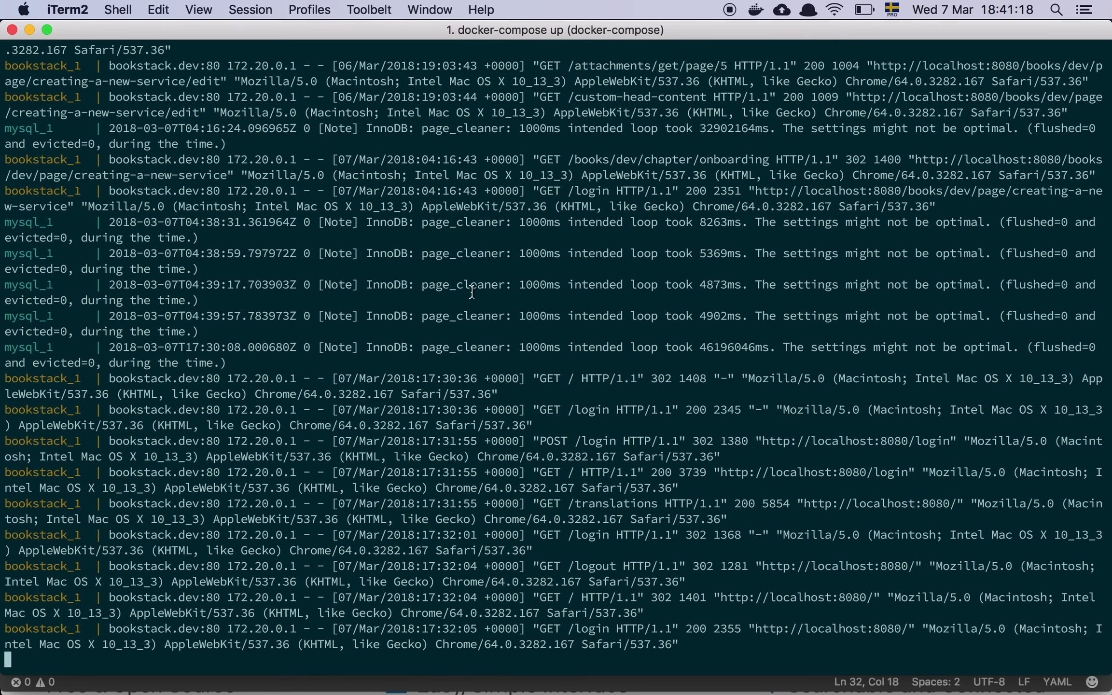
{"action": "scroll", "coordinate": [256, 318], "scroll_direction": "up", "scroll_amount": 10}
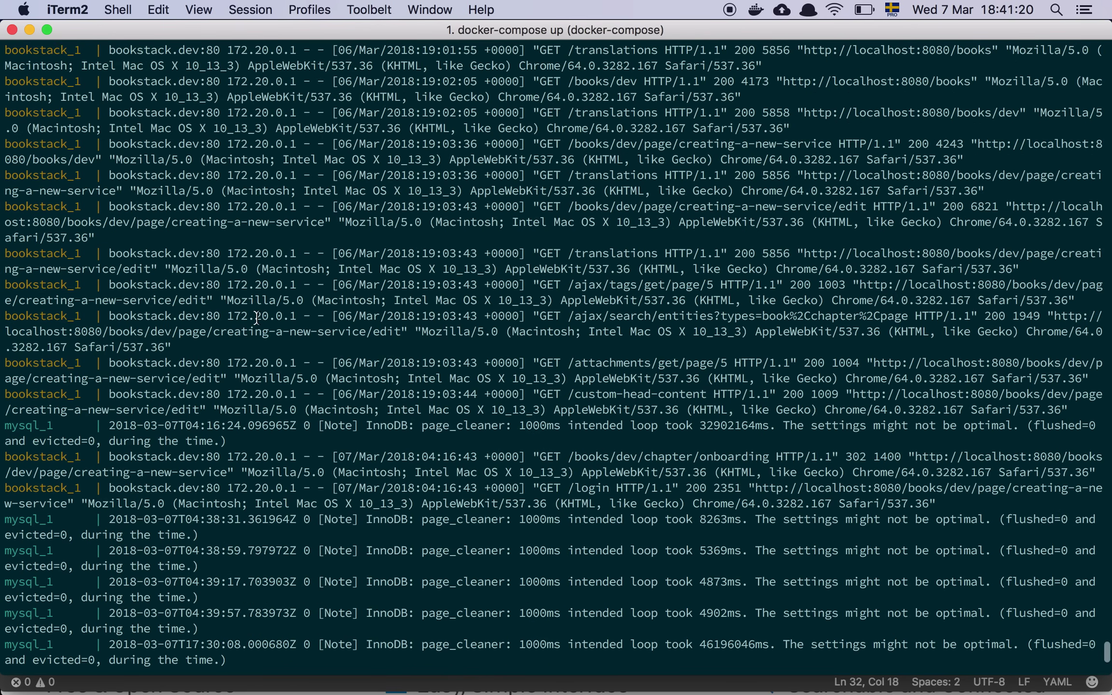
{"action": "scroll", "coordinate": [256, 317], "scroll_direction": "down", "scroll_amount": 10}
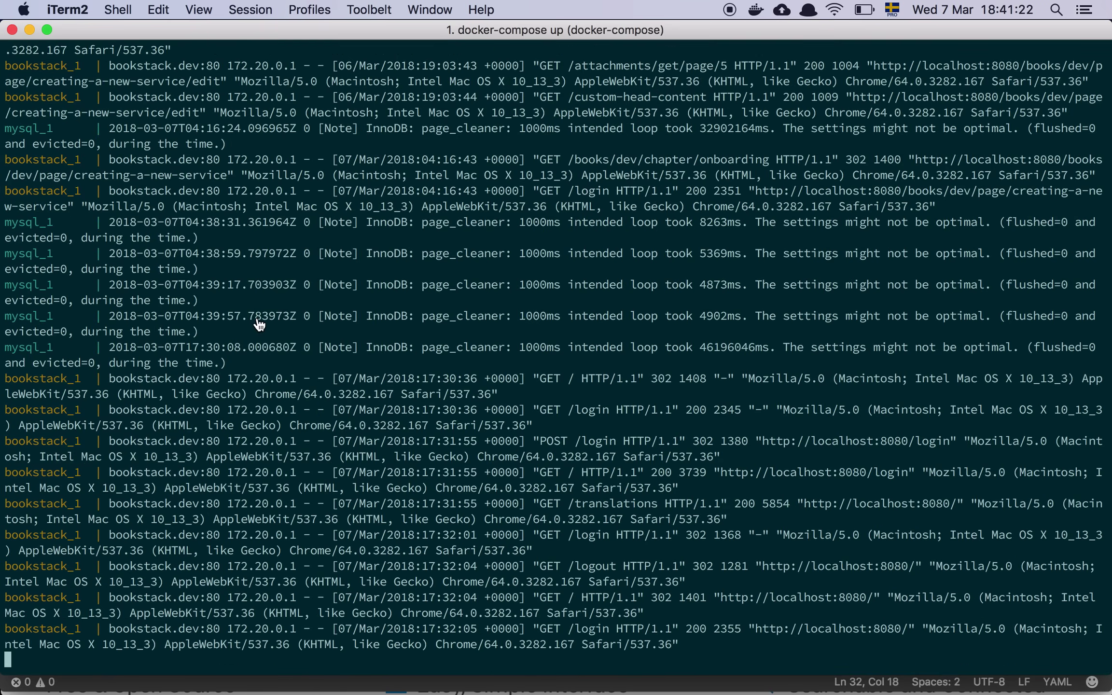
{"action": "key", "text": "super+Tab"}
{"action": "key", "text": "super+Tab"}
{"action": "key", "text": "ctrl+Tab"}
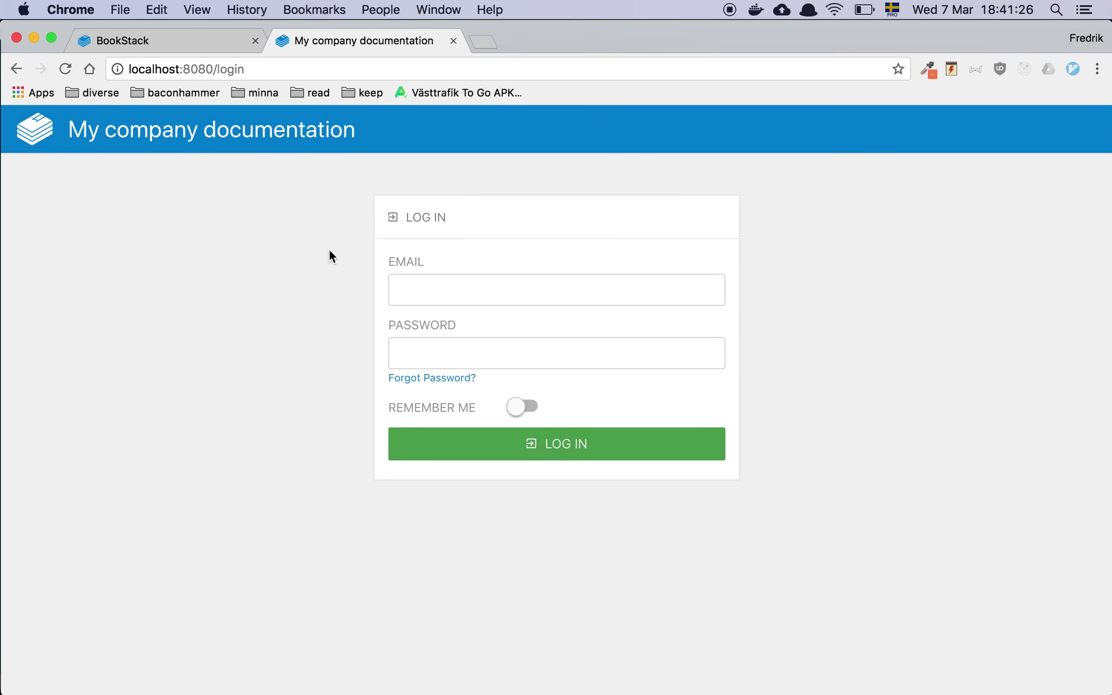
Step: Log in as admin using the suggested e-mail address and the account password
{"action": "left_click", "coordinate": [463, 296]}
{"action": "type", "text": "adm"}
{"action": "key", "text": "Down"}
{"action": "key", "text": "Return"}
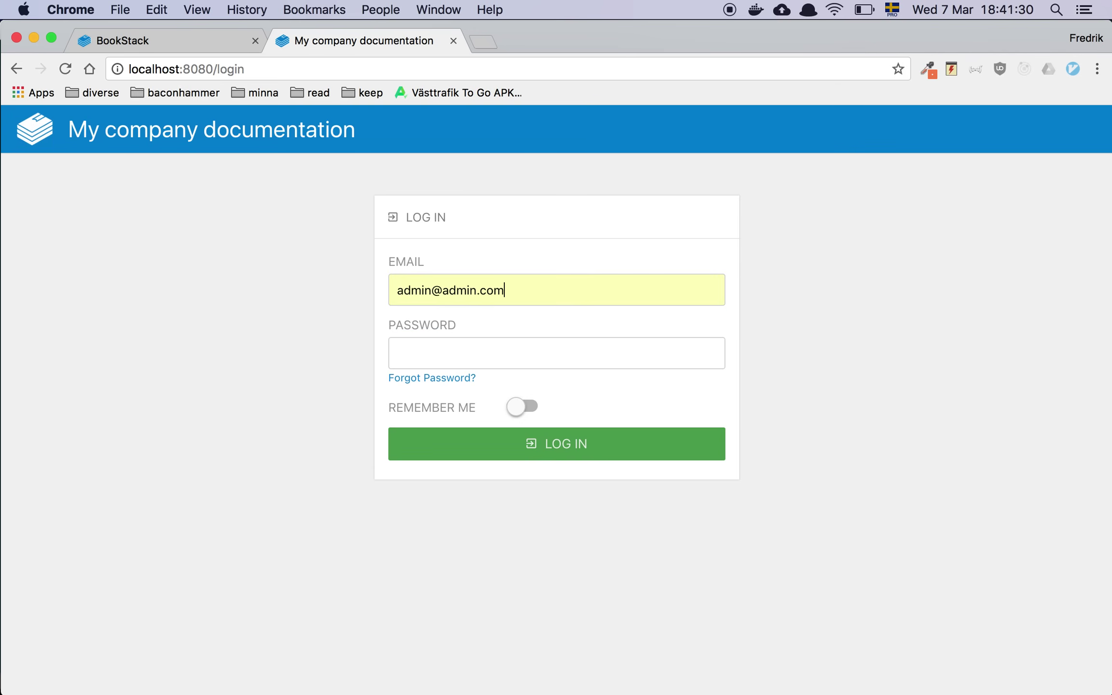
{"action": "key", "text": "Tab"}
{"action": "type", "text": "password"}
{"action": "key", "text": "Return"}
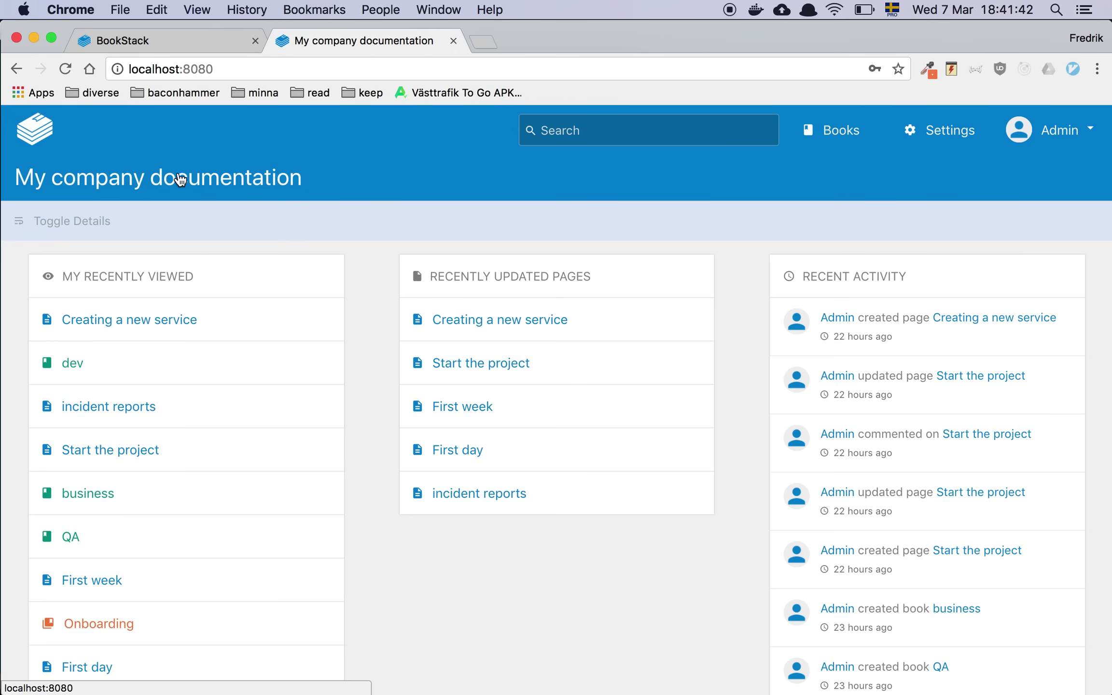
Step: Look over the App Settings, including the application name field, then view the Users list
{"action": "left_click", "coordinate": [937, 134]}
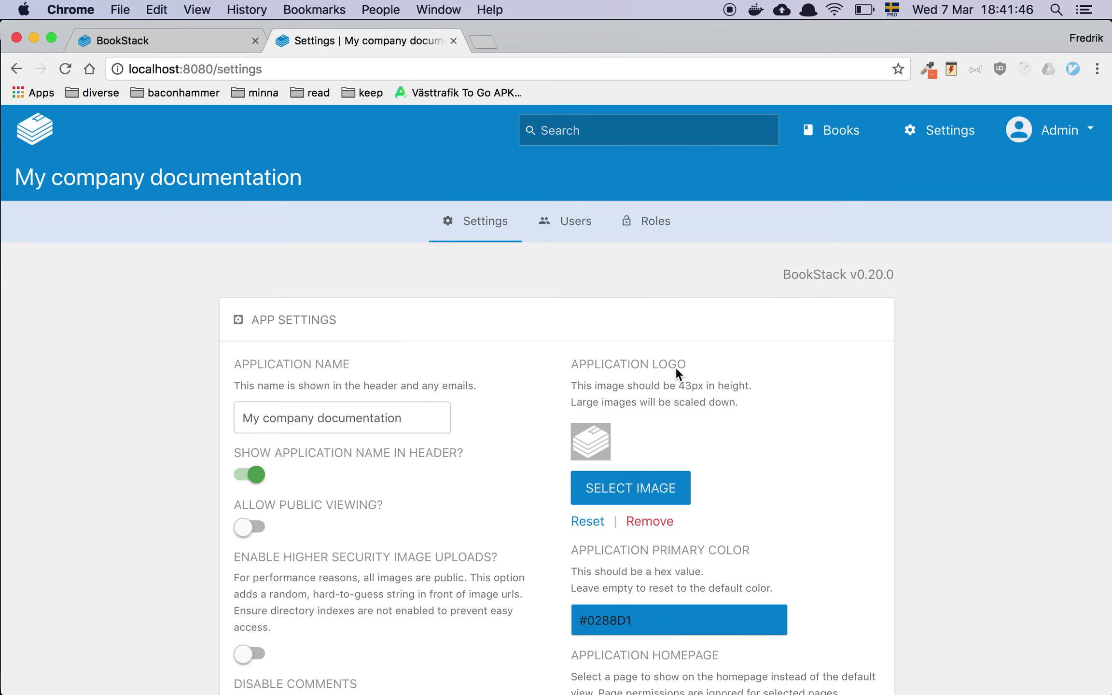
{"action": "scroll", "coordinate": [442, 497], "scroll_direction": "down", "scroll_amount": 4}
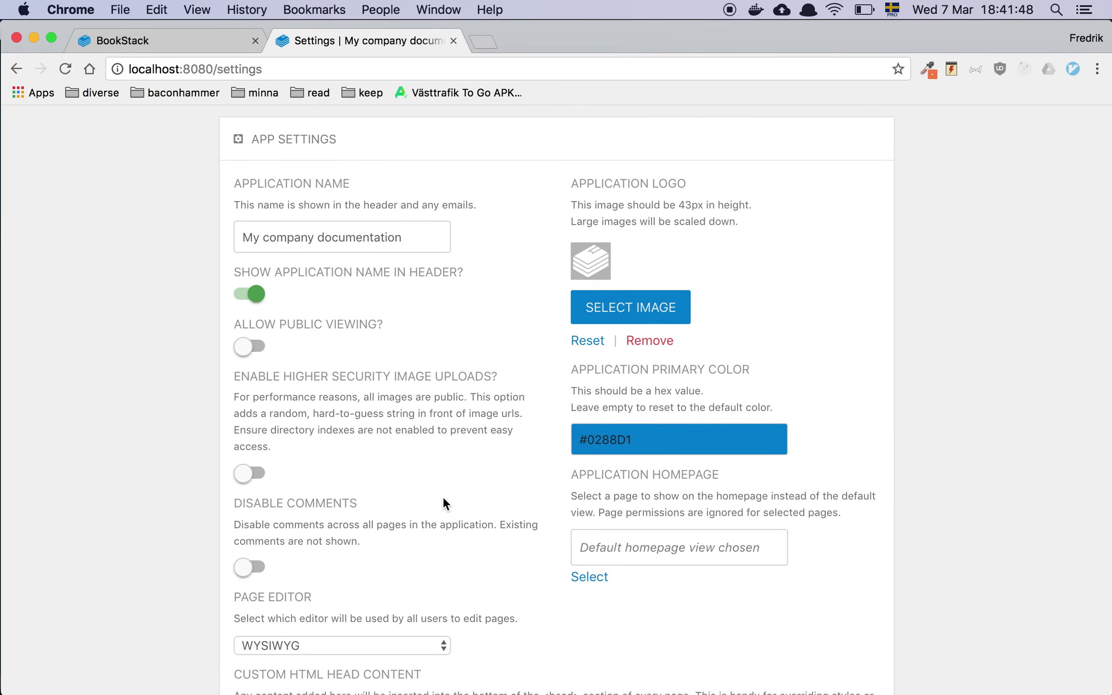
{"action": "left_click", "coordinate": [412, 237]}
{"action": "scroll", "coordinate": [445, 314], "scroll_direction": "down", "scroll_amount": 4}
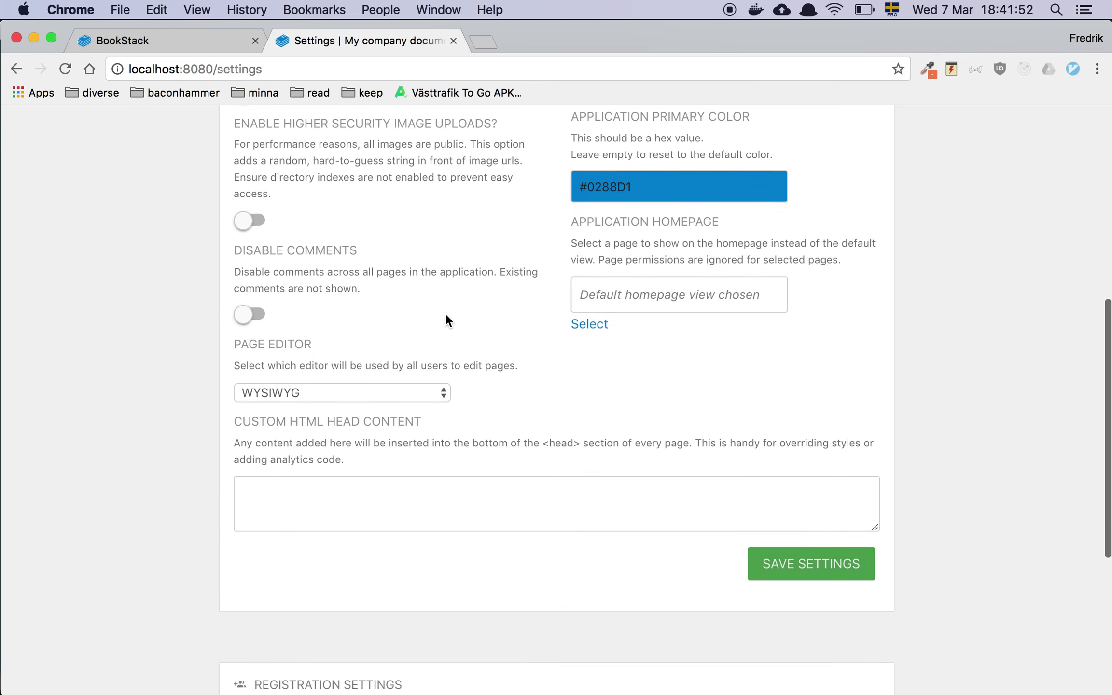
{"action": "scroll", "coordinate": [445, 320], "scroll_direction": "up", "scroll_amount": 5}
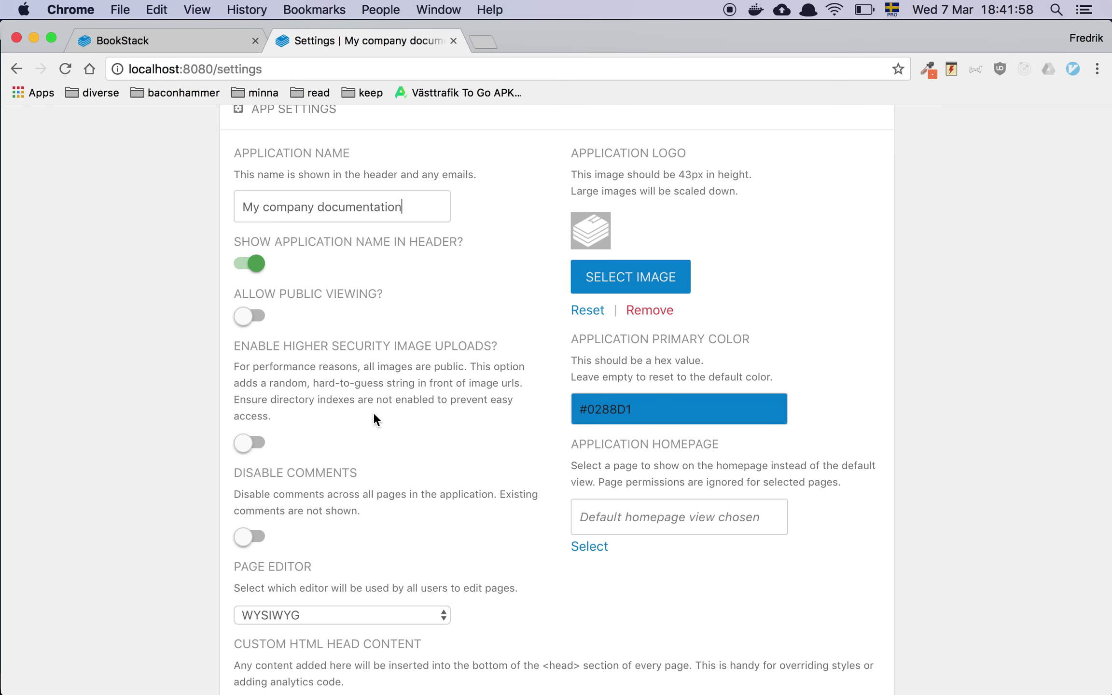
{"action": "scroll", "coordinate": [373, 412], "scroll_direction": "down", "scroll_amount": 2}
{"action": "scroll", "coordinate": [372, 411], "scroll_direction": "up", "scroll_amount": 6}
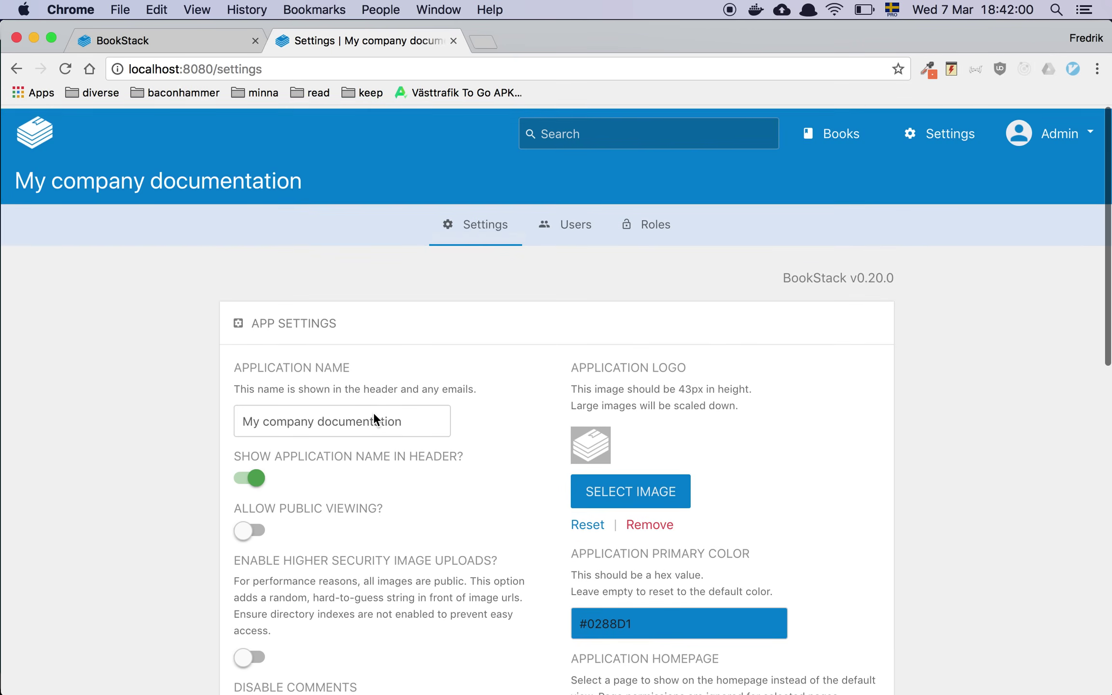
{"action": "left_click", "coordinate": [574, 223]}
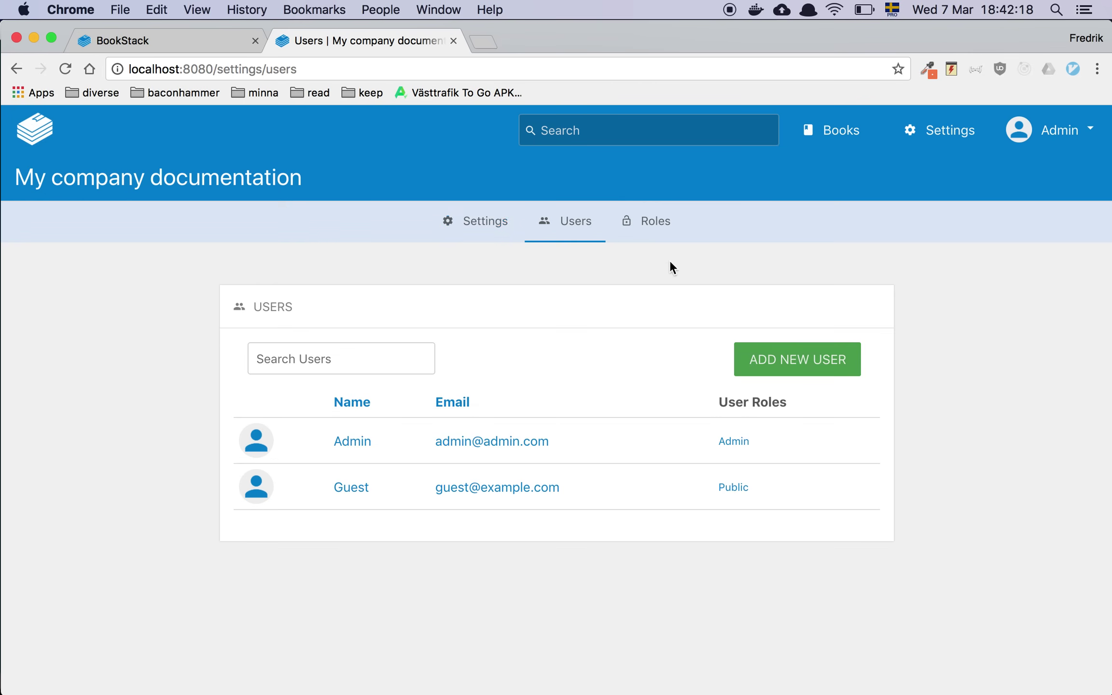
Step: View the Admin, Editor, Viewer and Public roles, then open the Admin account menu
{"action": "left_click", "coordinate": [655, 224]}
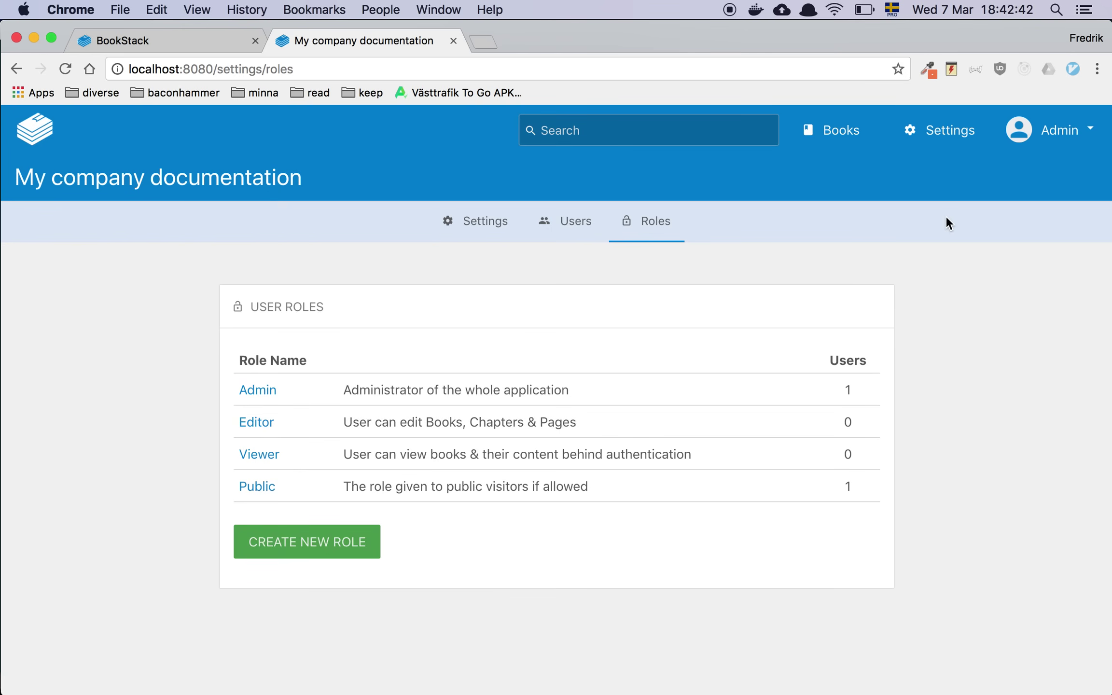
{"action": "left_click", "coordinate": [1018, 129]}
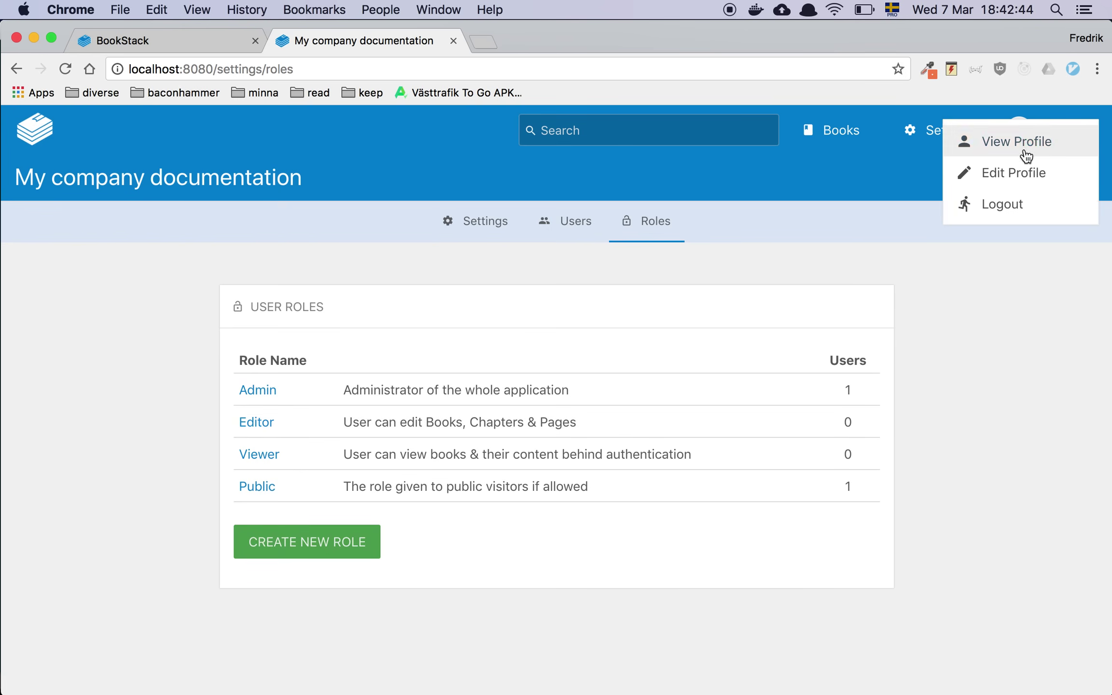
{"action": "left_click", "coordinate": [1020, 128]}
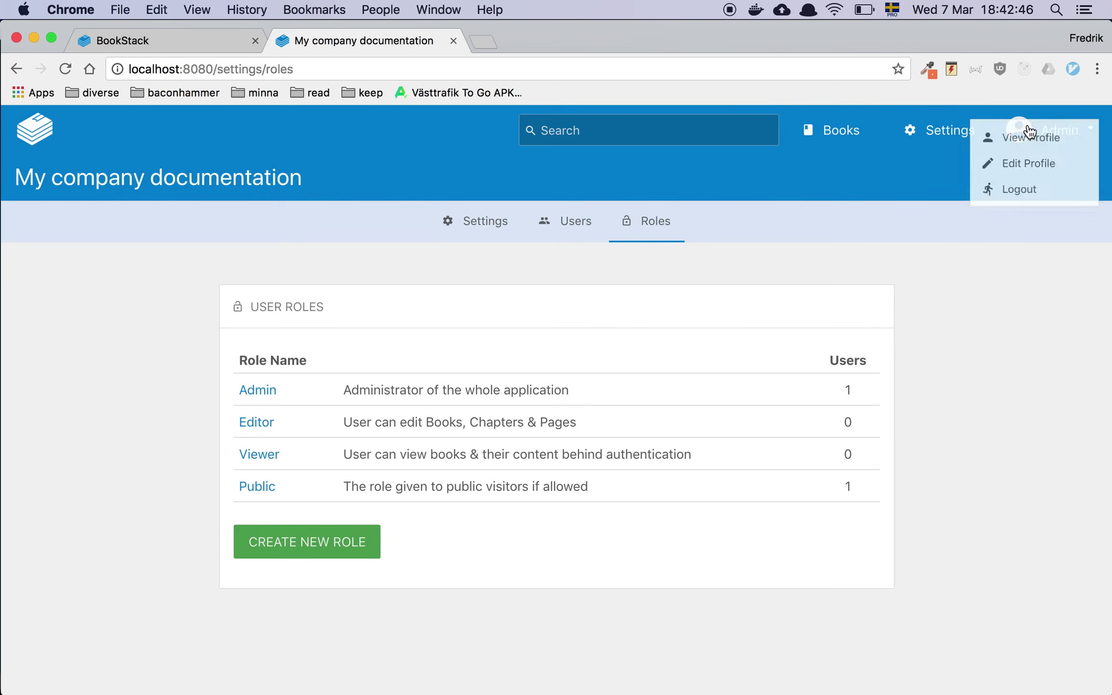
Step: View the Admin profile with its 3 books, 1 chapter, 5 pages and recent activity
{"action": "left_click", "coordinate": [1008, 145]}
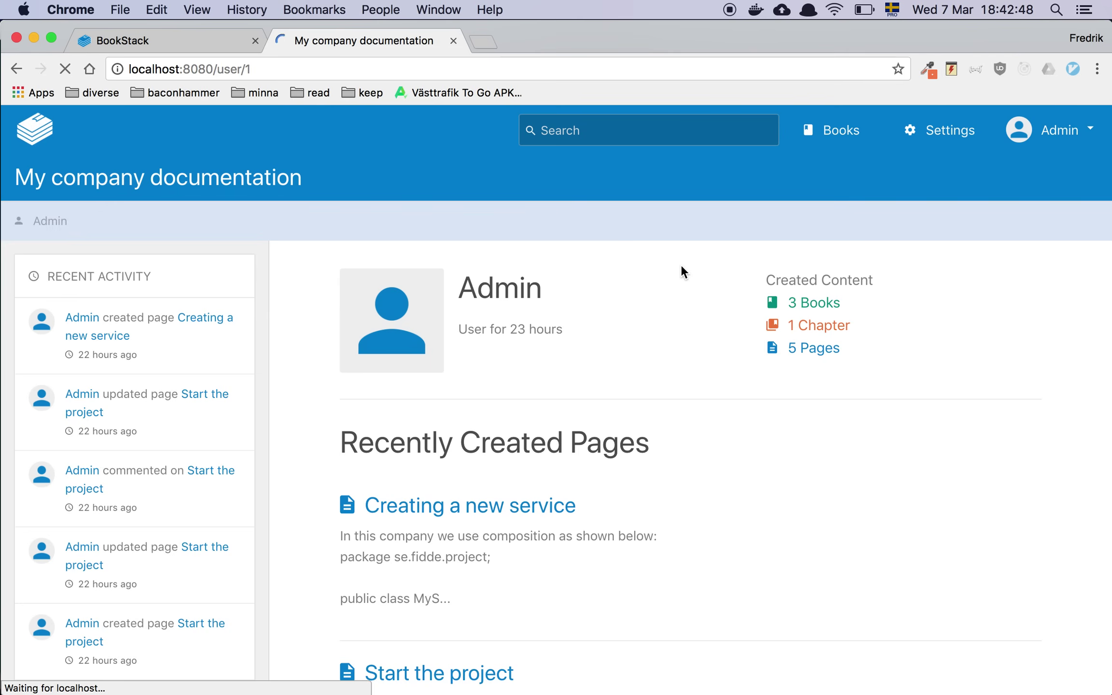
{"action": "scroll", "coordinate": [310, 449], "scroll_direction": "down", "scroll_amount": 6}
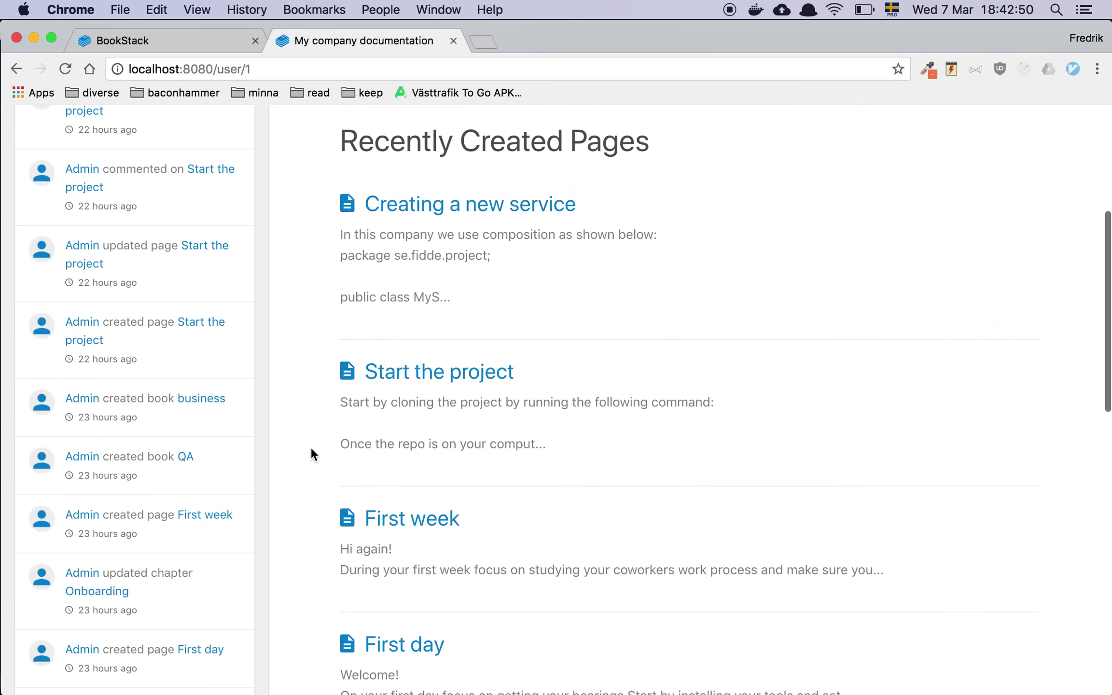
{"action": "scroll", "coordinate": [311, 448], "scroll_direction": "down", "scroll_amount": 10}
{"action": "scroll", "coordinate": [311, 448], "scroll_direction": "up", "scroll_amount": 3}
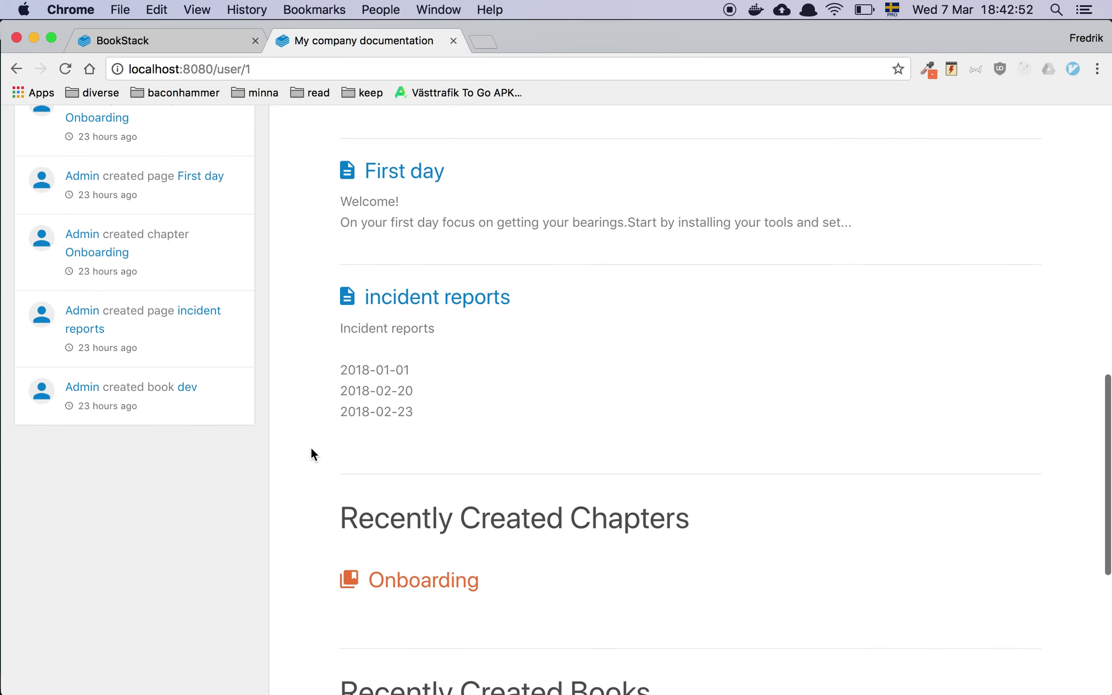
{"action": "scroll", "coordinate": [311, 445], "scroll_direction": "down", "scroll_amount": 7}
{"action": "scroll", "coordinate": [310, 445], "scroll_direction": "up", "scroll_amount": 20}
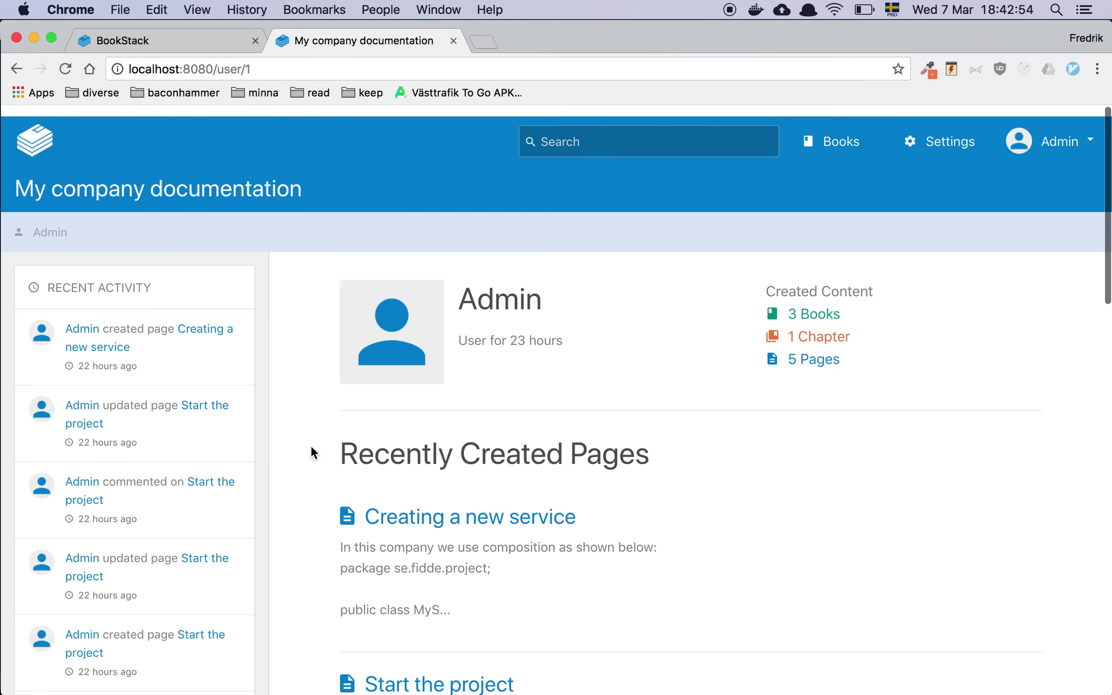
Step: Search the wiki for 'dev' and open the dev book from the results
{"action": "left_click", "coordinate": [576, 130]}
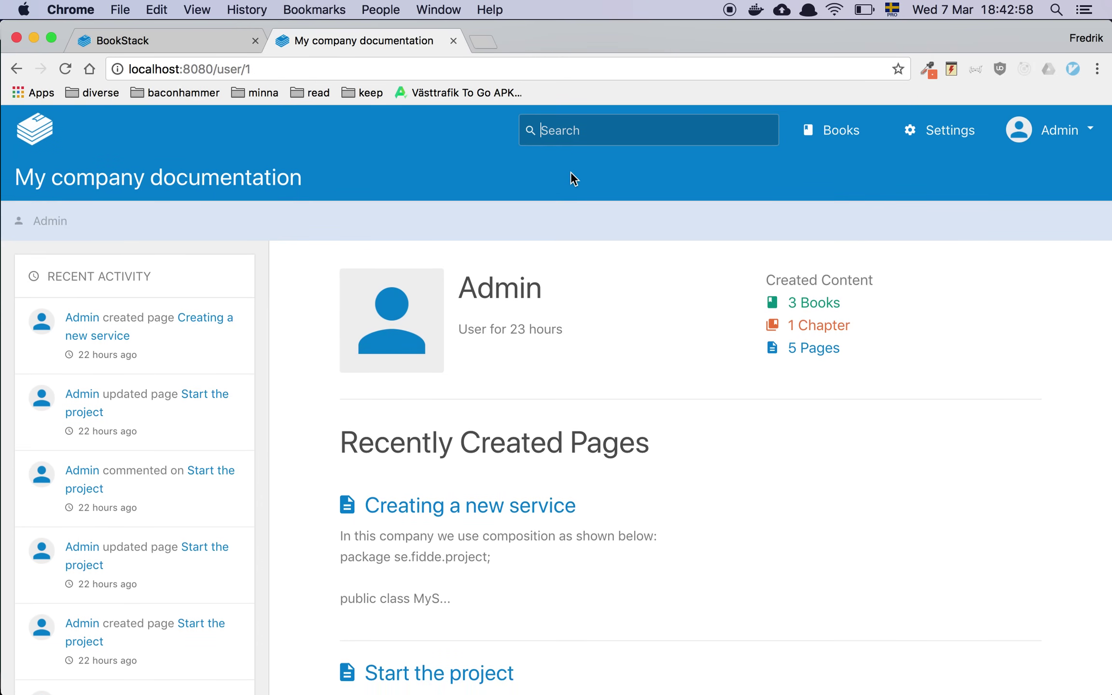
{"action": "type", "text": "dev"}
{"action": "key", "text": "Return"}
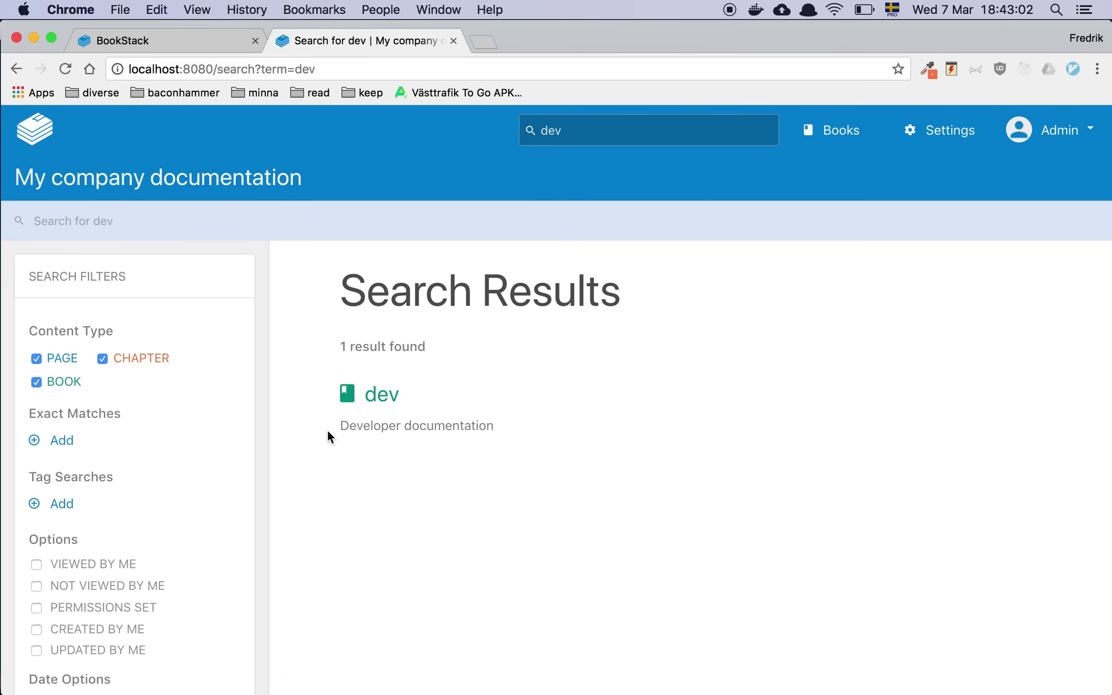
{"action": "left_click", "coordinate": [383, 400]}
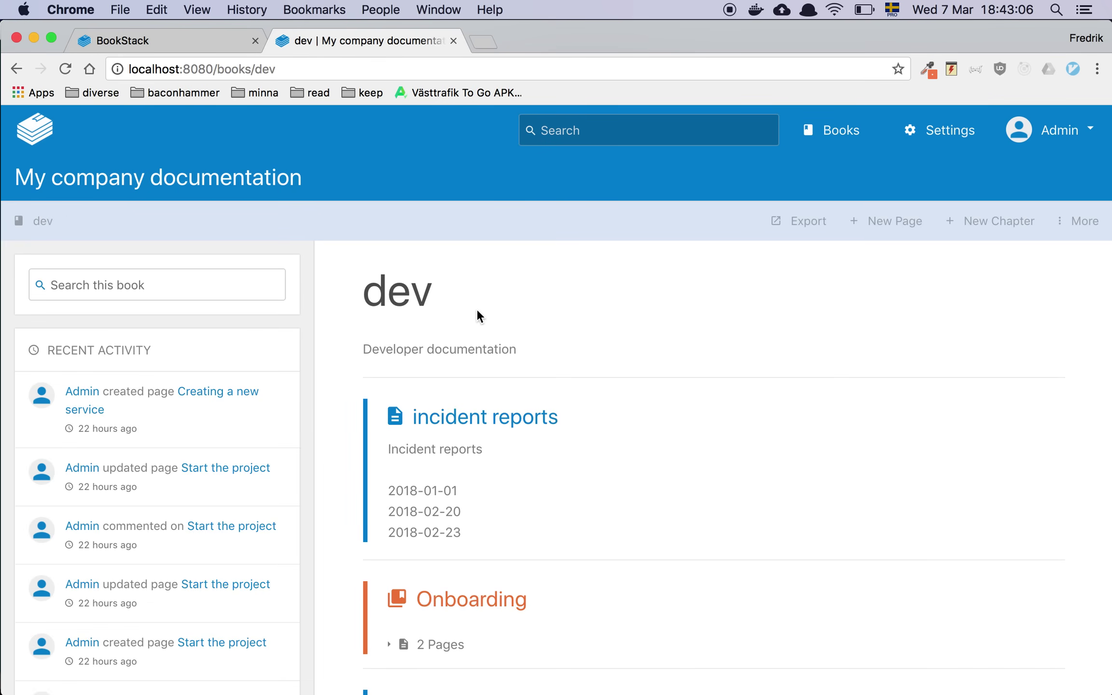
{"action": "scroll", "coordinate": [476, 316], "scroll_direction": "down", "scroll_amount": 5}
{"action": "scroll", "coordinate": [477, 316], "scroll_direction": "up", "scroll_amount": 5}
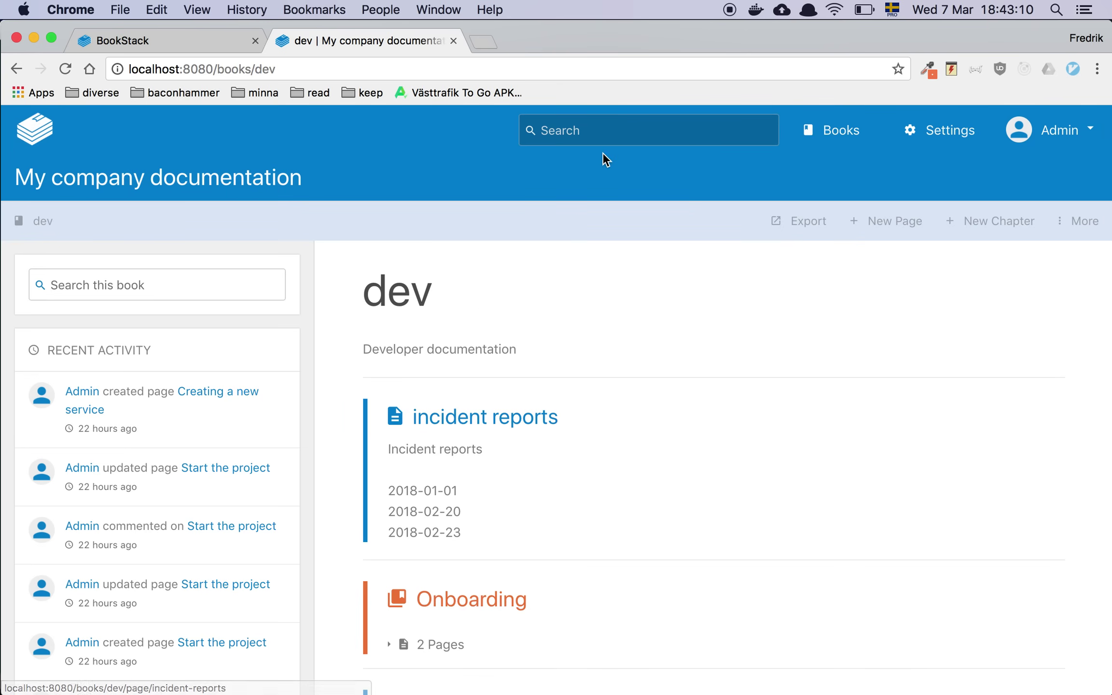
Step: Search for 'process', which returns only the First week page
{"action": "left_click", "coordinate": [611, 131]}
{"action": "type", "text": "process"}
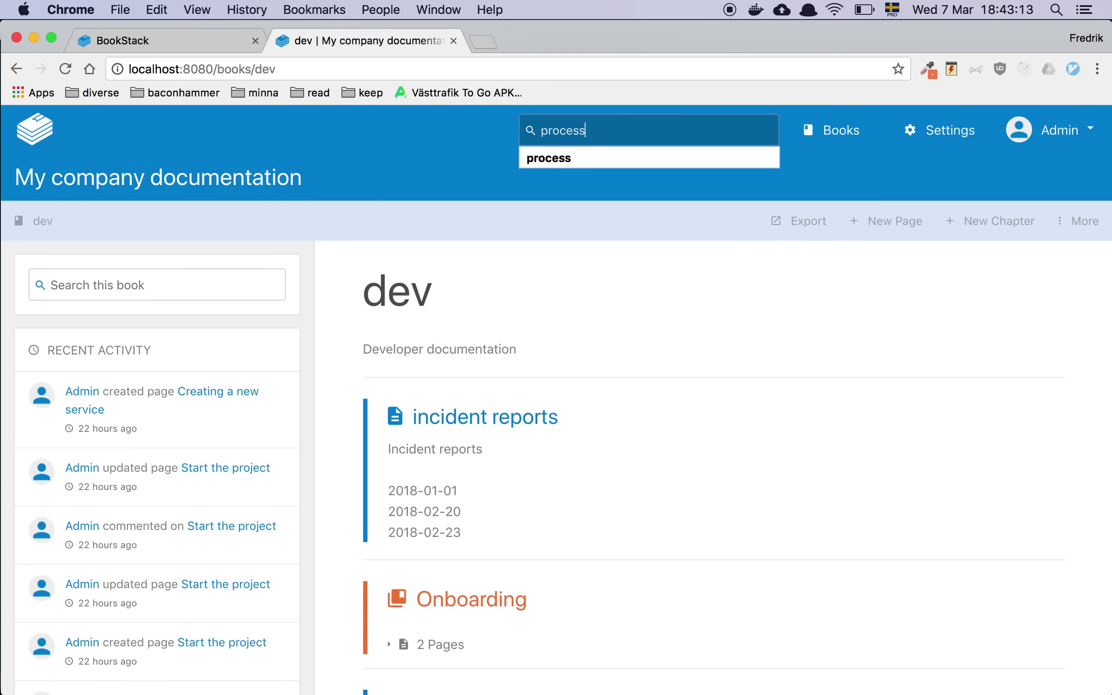
{"action": "key", "text": "Return"}
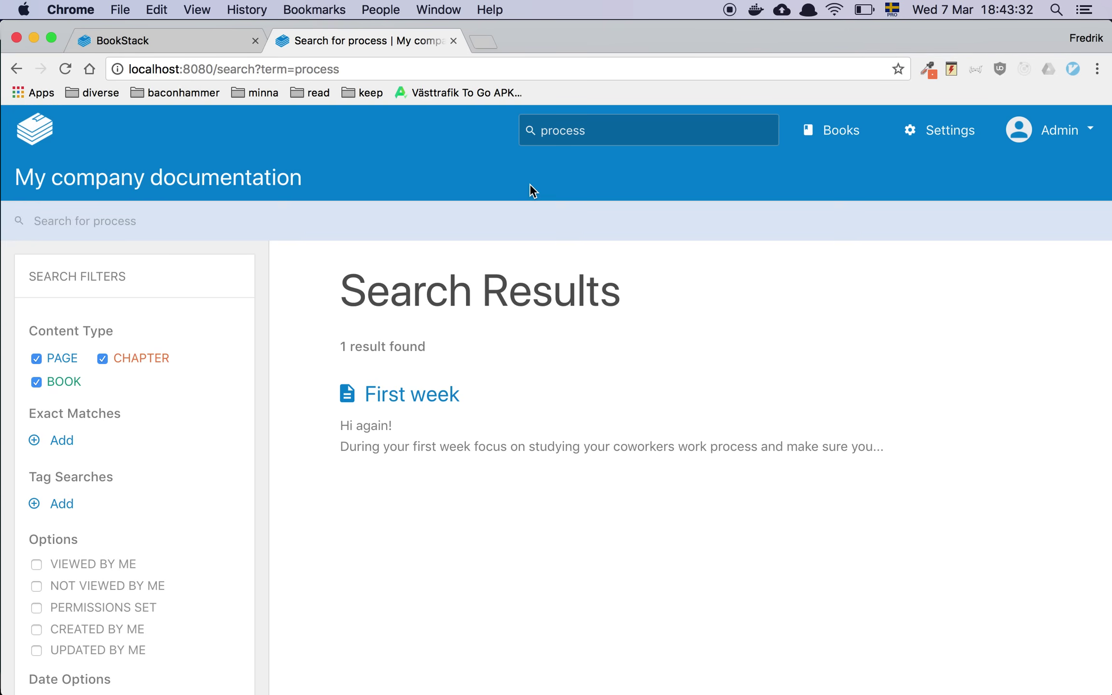
{"action": "scroll", "coordinate": [399, 448], "scroll_direction": "down", "scroll_amount": 1}
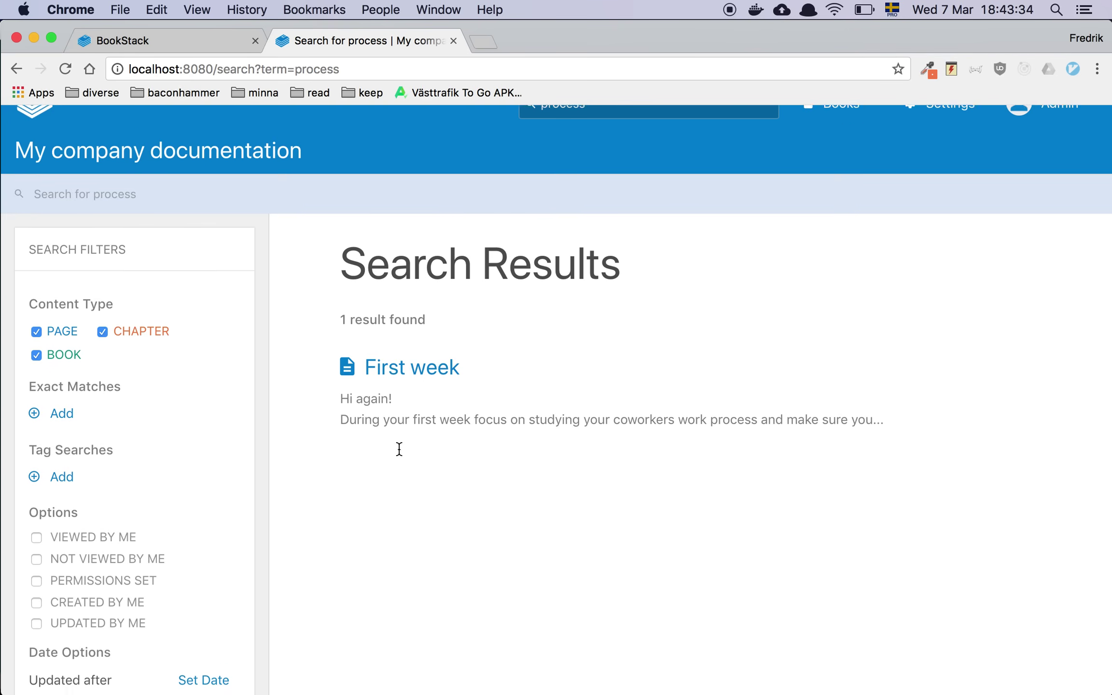
{"action": "scroll", "coordinate": [399, 449], "scroll_direction": "down", "scroll_amount": 5}
{"action": "scroll", "coordinate": [399, 449], "scroll_direction": "up", "scroll_amount": 5}
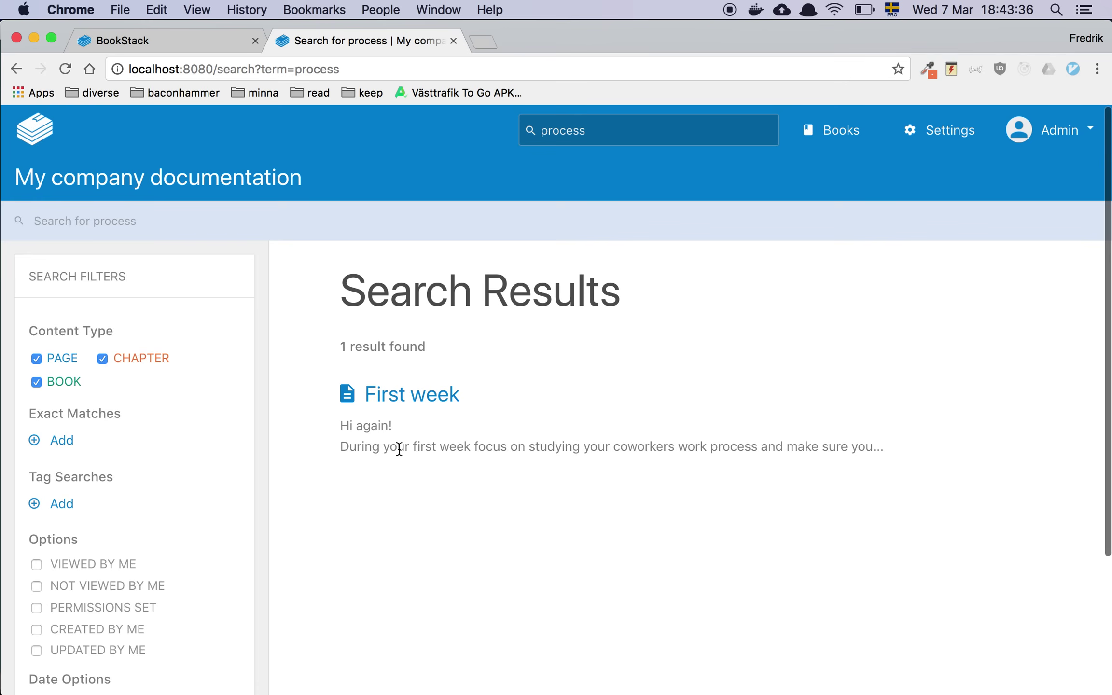
Step: Browse the Books list showing the business, dev and QA books with their descriptions
{"action": "left_click", "coordinate": [839, 135]}
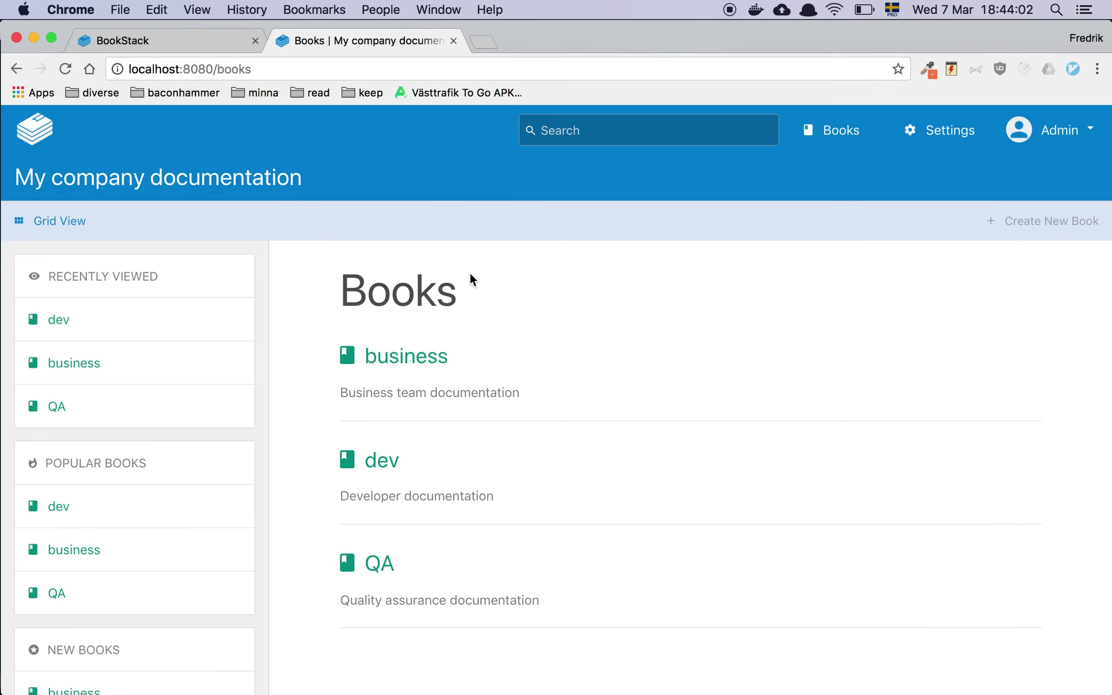
{"action": "scroll", "coordinate": [446, 309], "scroll_direction": "down", "scroll_amount": 3}
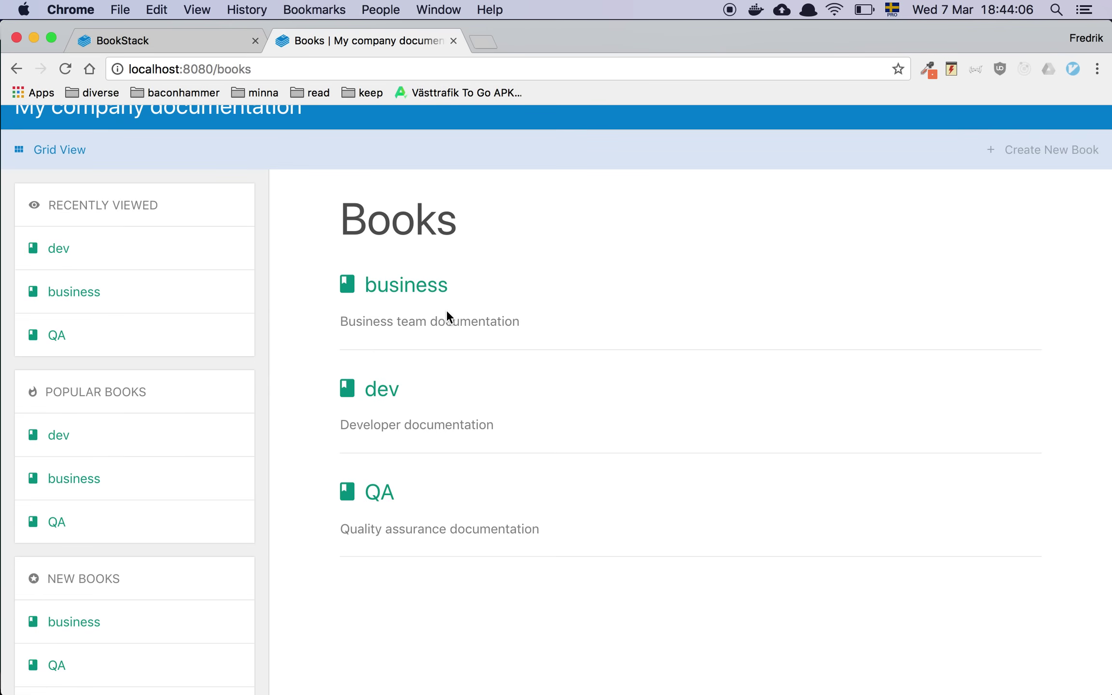
{"action": "scroll", "coordinate": [447, 314], "scroll_direction": "up", "scroll_amount": 3}
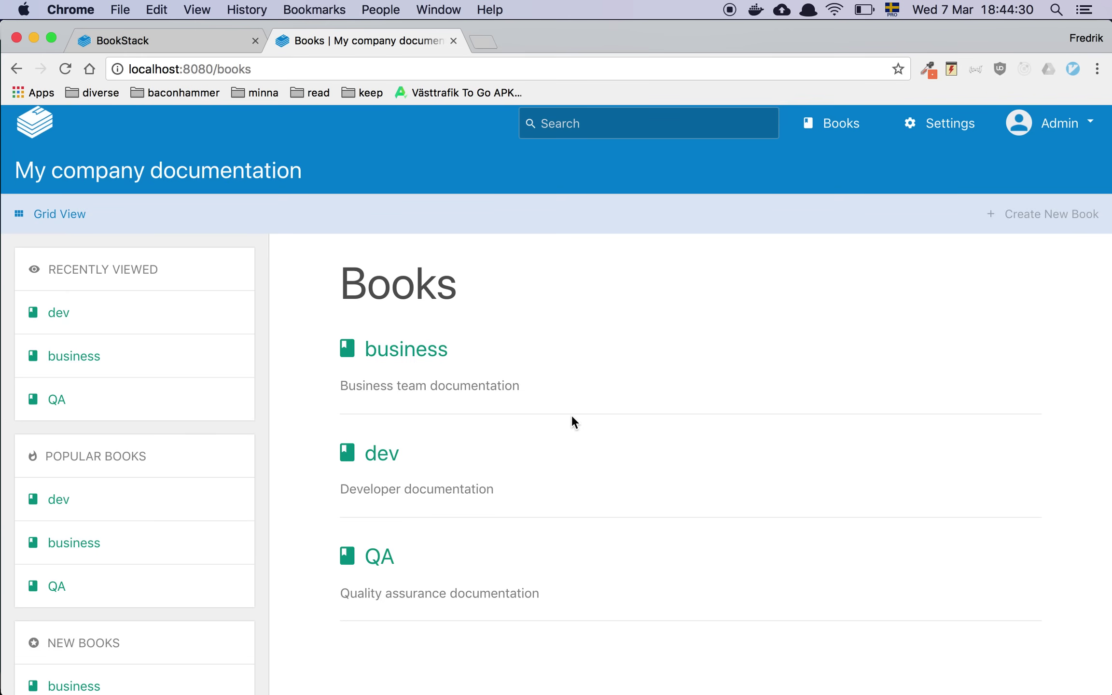
{"action": "scroll", "coordinate": [572, 417], "scroll_direction": "down", "scroll_amount": 3}
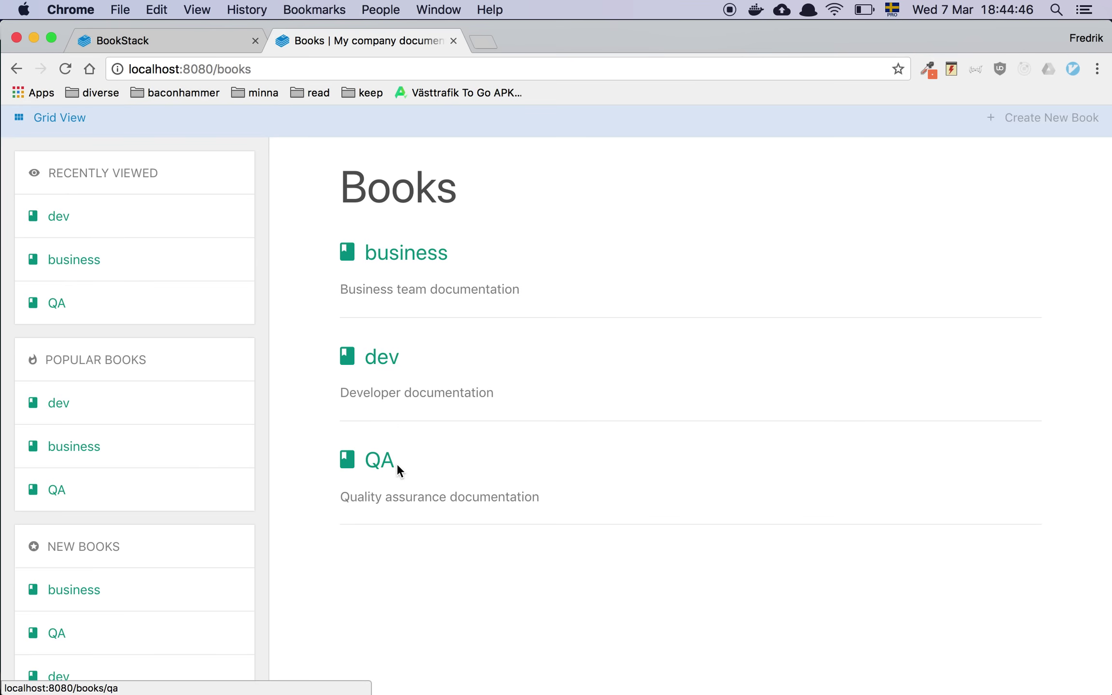
{"action": "left_click", "coordinate": [388, 365]}
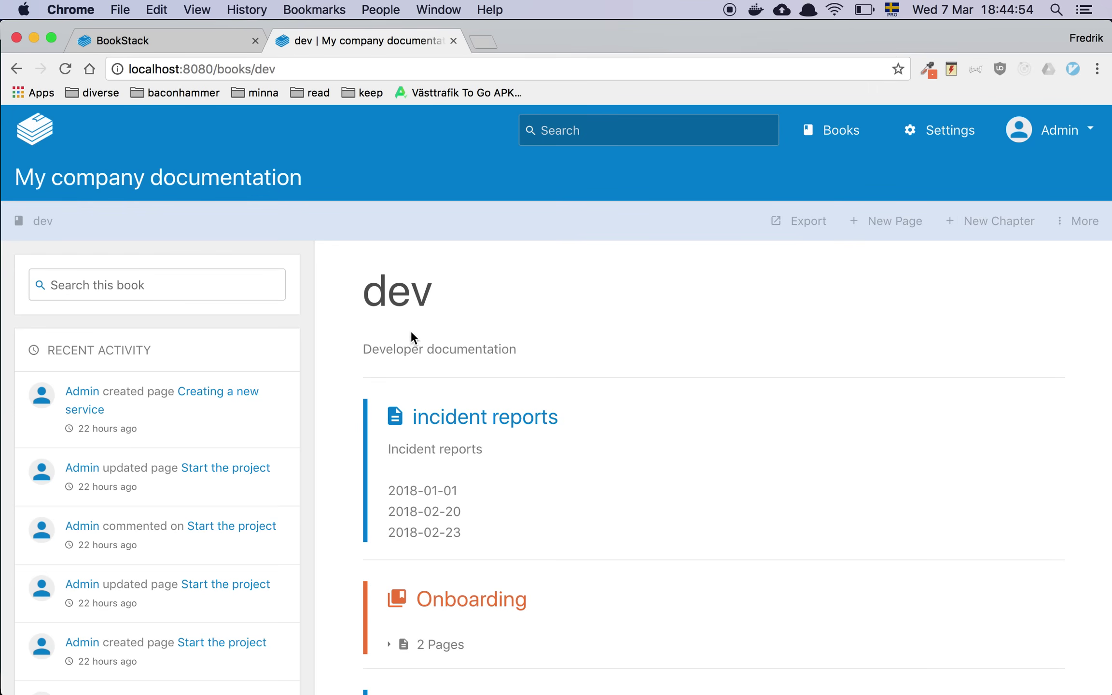
{"action": "scroll", "coordinate": [464, 387], "scroll_direction": "down", "scroll_amount": 5}
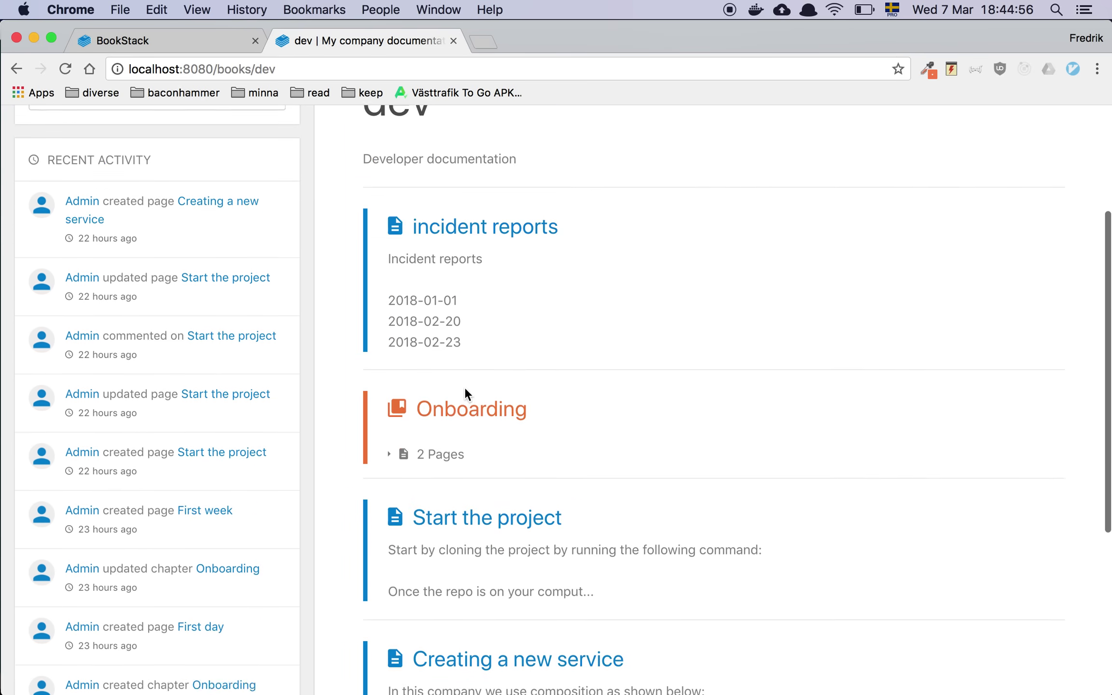
{"action": "scroll", "coordinate": [467, 393], "scroll_direction": "down", "scroll_amount": 5}
{"action": "scroll", "coordinate": [466, 393], "scroll_direction": "up", "scroll_amount": 10}
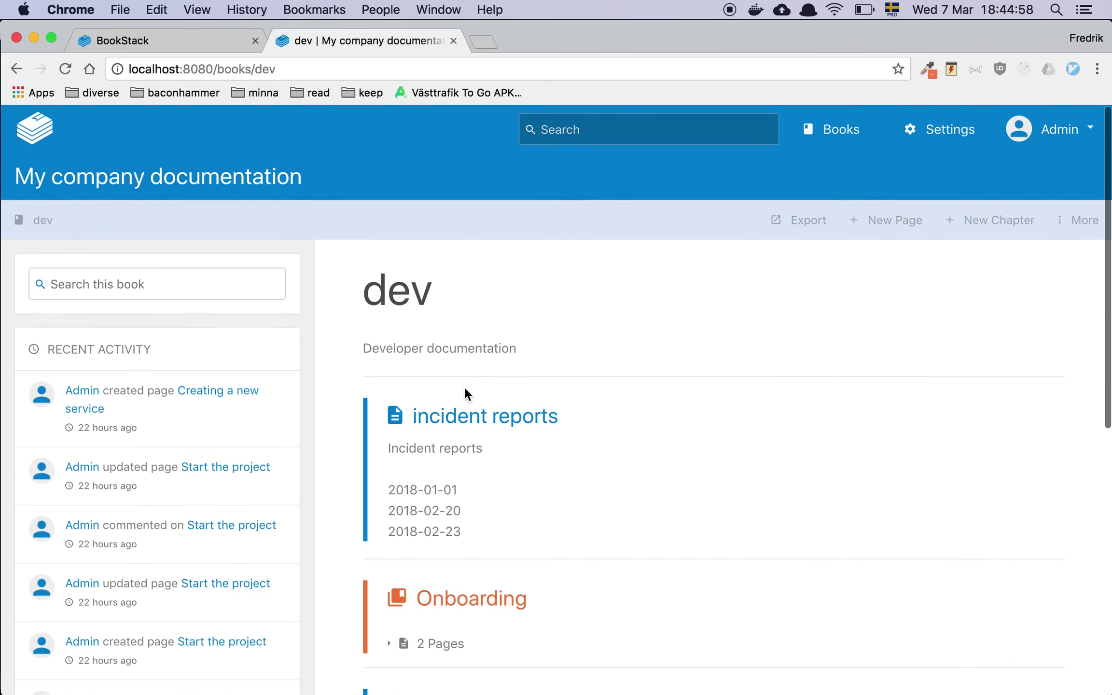
{"action": "scroll", "coordinate": [464, 394], "scroll_direction": "down", "scroll_amount": 5}
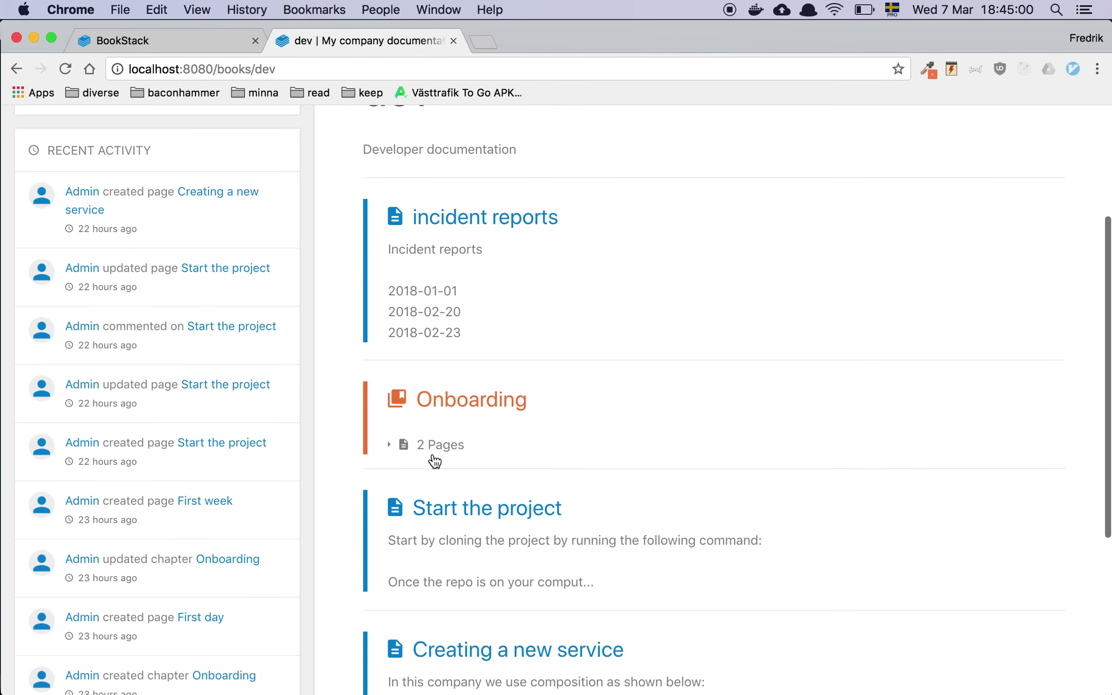
{"action": "left_click", "coordinate": [389, 445]}
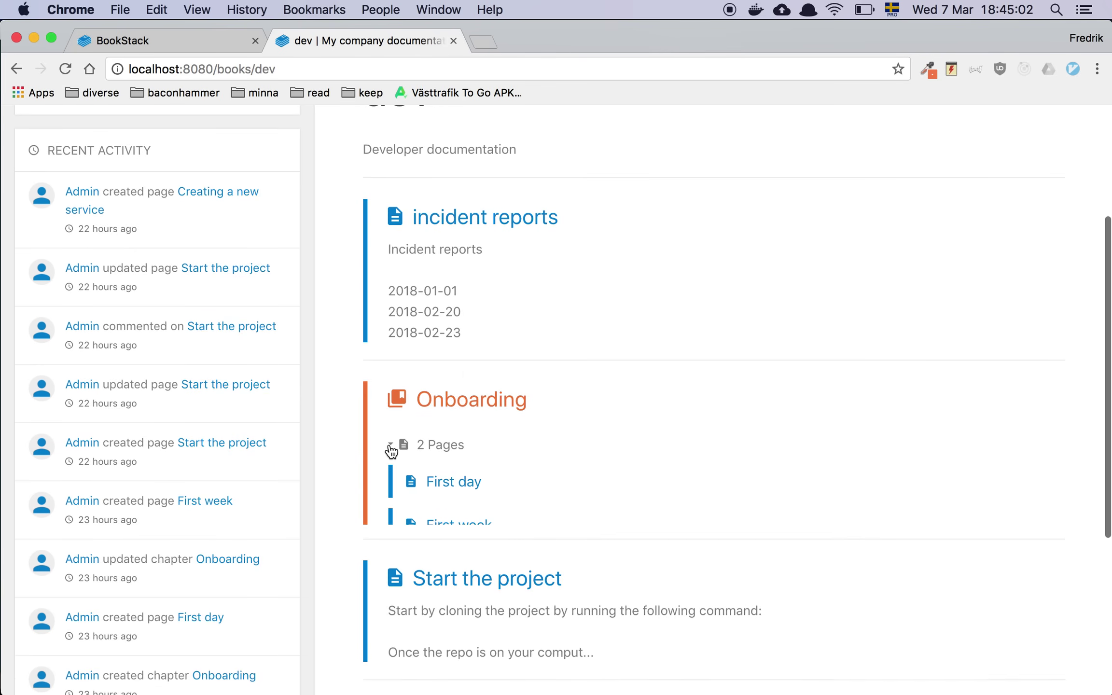
{"action": "left_click", "coordinate": [389, 444]}
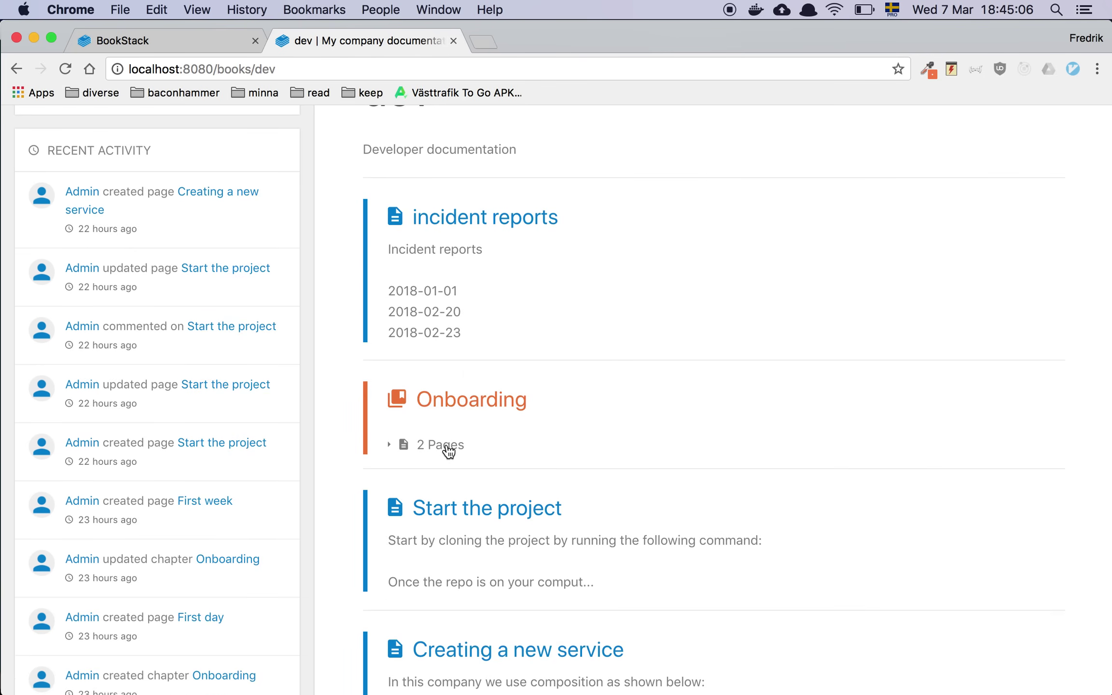
{"action": "scroll", "coordinate": [449, 450], "scroll_direction": "down", "scroll_amount": 5}
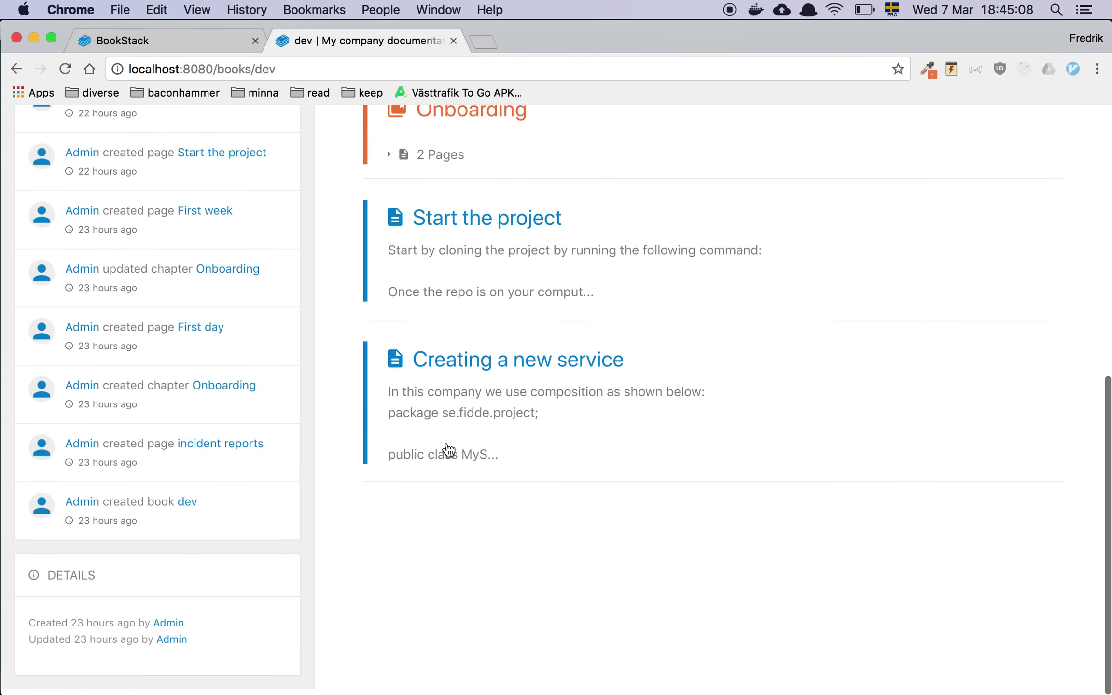
{"action": "scroll", "coordinate": [472, 381], "scroll_direction": "up", "scroll_amount": 10}
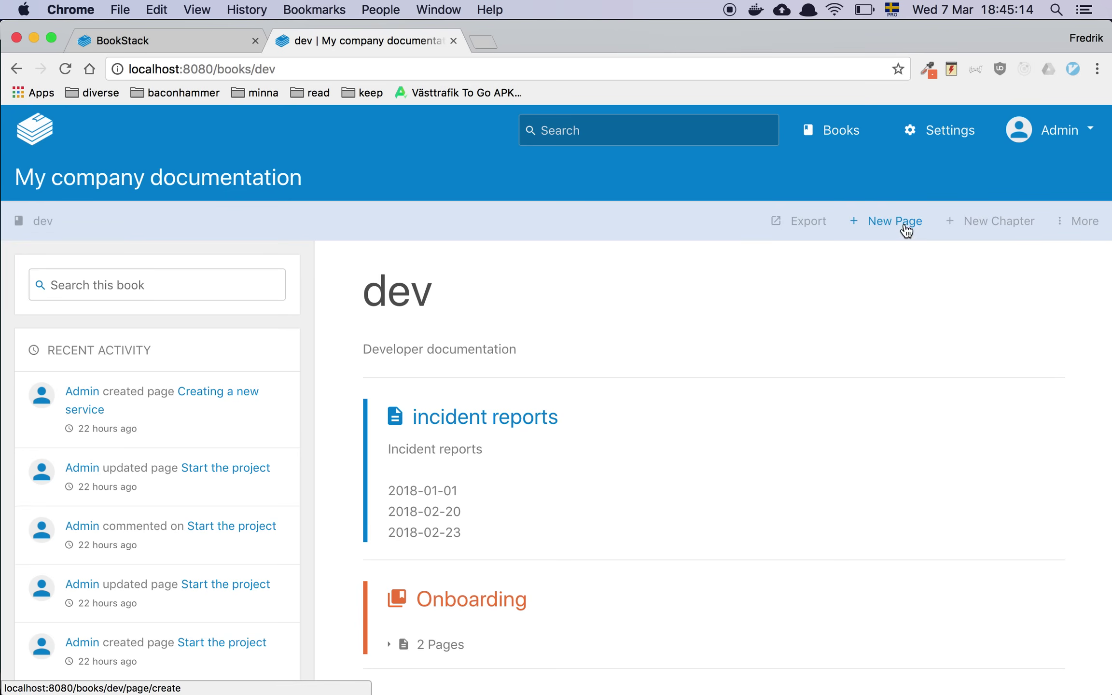
Step: Open a new page draft in the dev book, then go back to the book's contents
{"action": "left_click", "coordinate": [889, 234]}
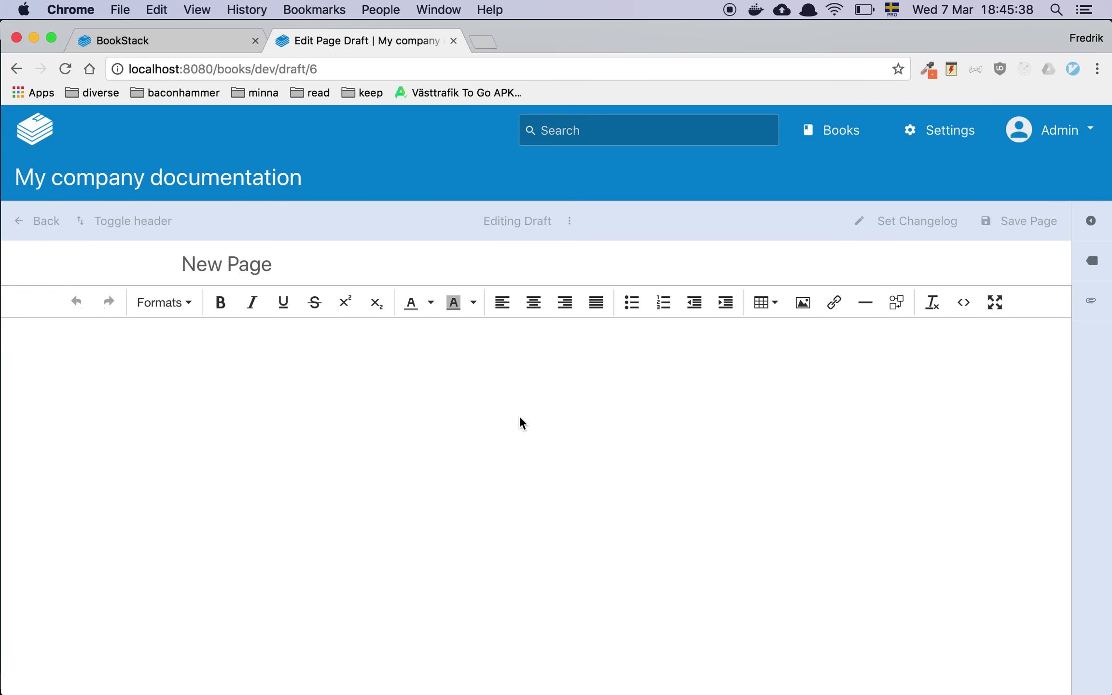
{"action": "scroll", "coordinate": [674, 383], "scroll_direction": "left", "scroll_amount": 5}
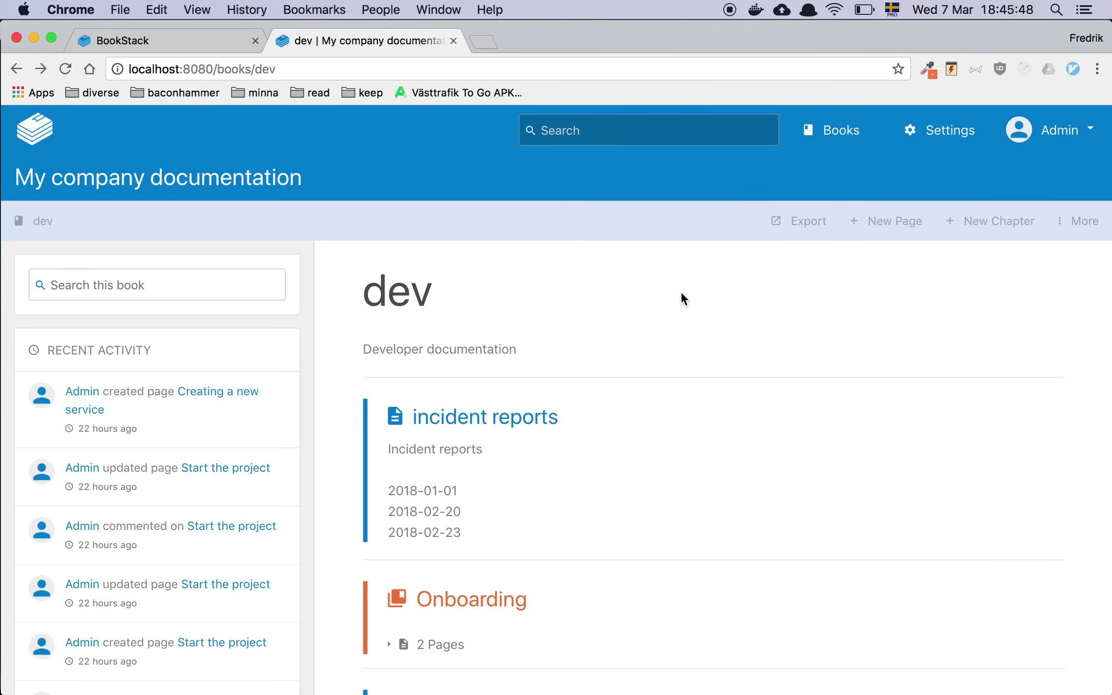
{"action": "scroll", "coordinate": [682, 297], "scroll_direction": "down", "scroll_amount": 5}
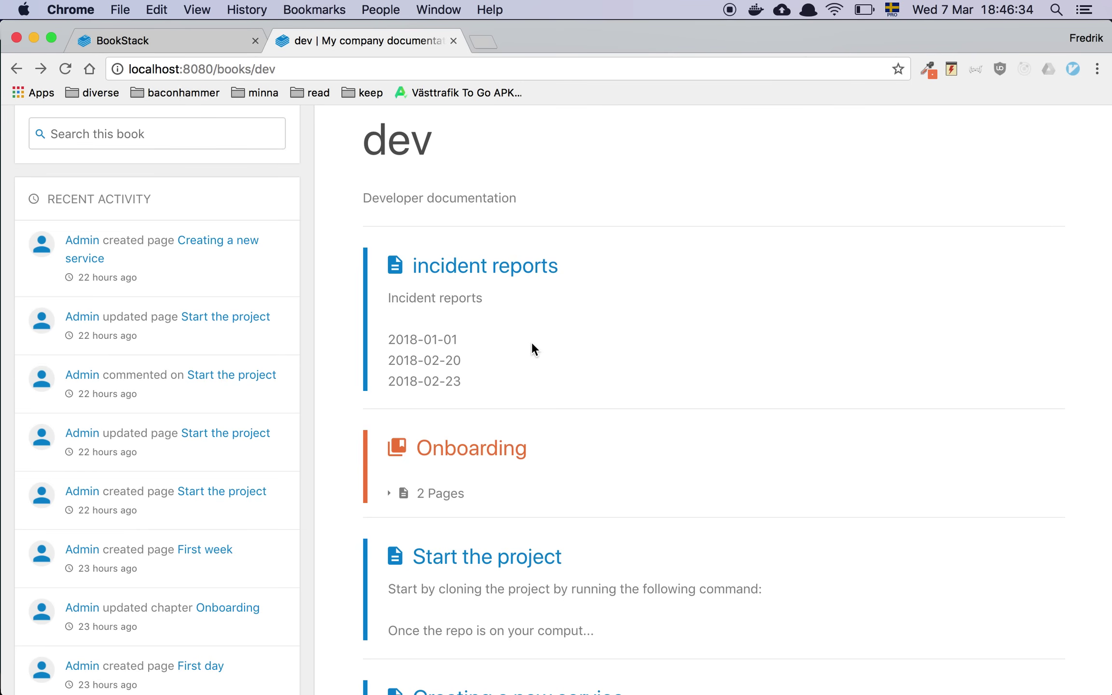
Step: View the incident reports page, then return to the dev book and expand Onboarding's 2 pages
{"action": "left_click", "coordinate": [513, 277]}
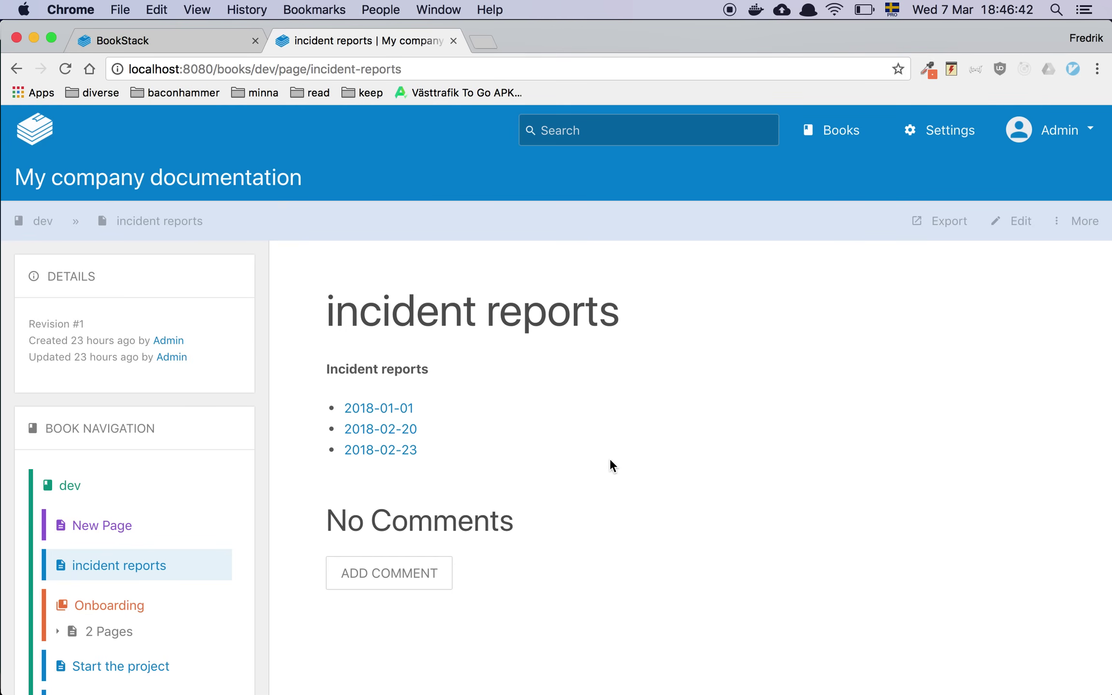
{"action": "scroll", "coordinate": [536, 451], "scroll_direction": "down", "scroll_amount": 3}
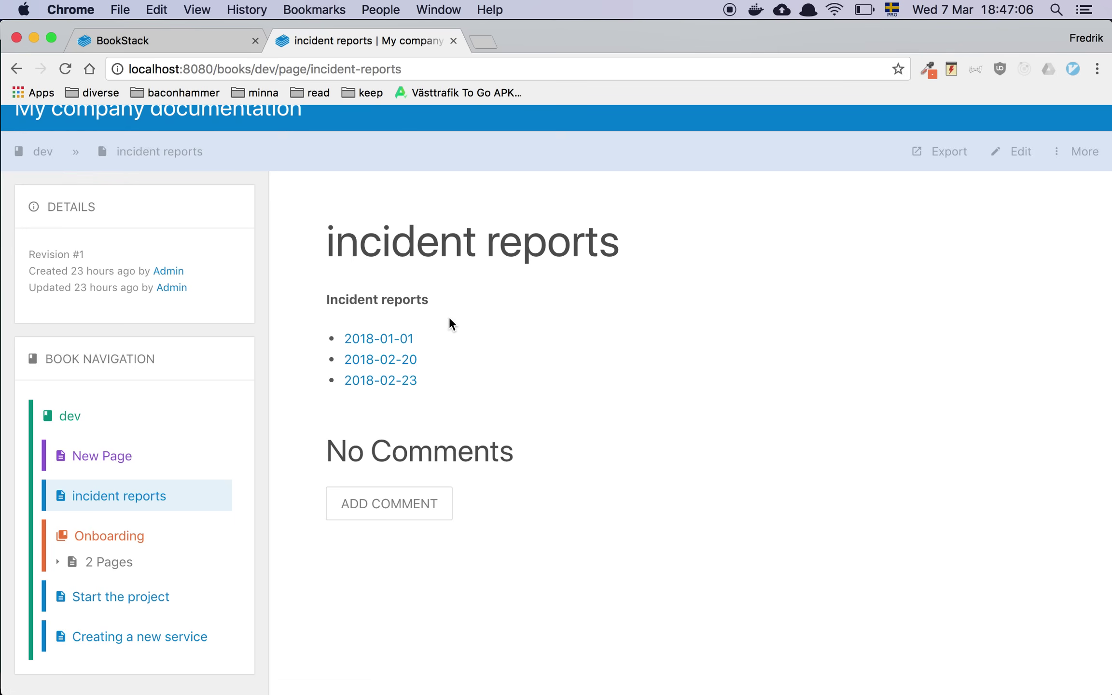
{"action": "scroll", "coordinate": [450, 318], "scroll_direction": "left", "scroll_amount": 5}
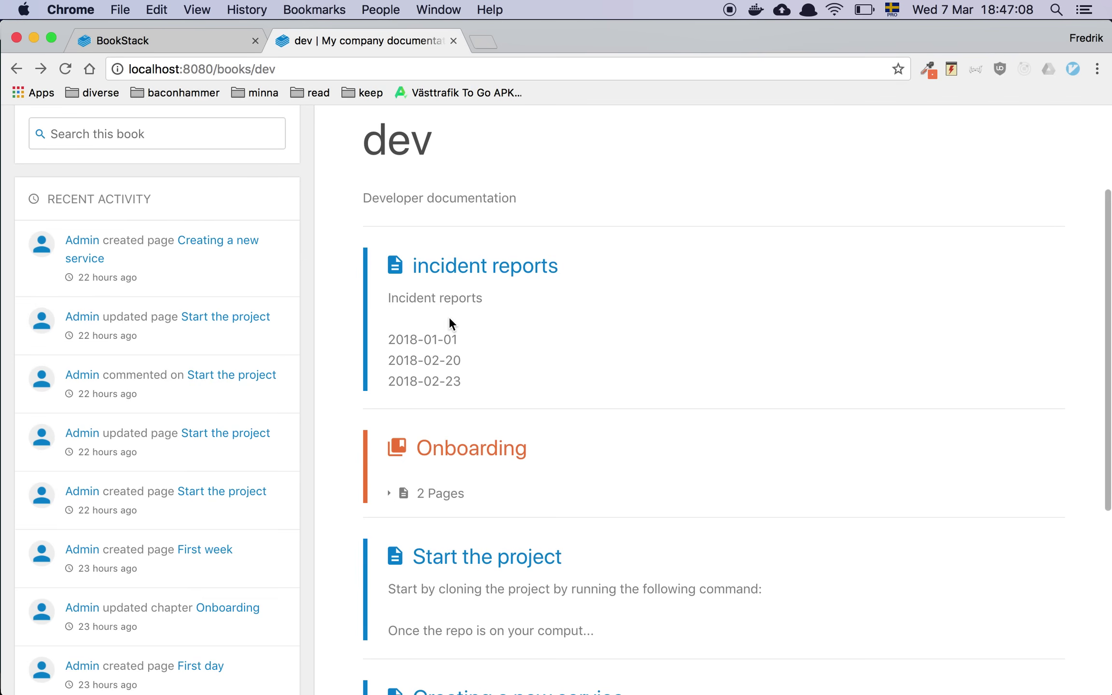
{"action": "scroll", "coordinate": [450, 318], "scroll_direction": "down", "scroll_amount": 5}
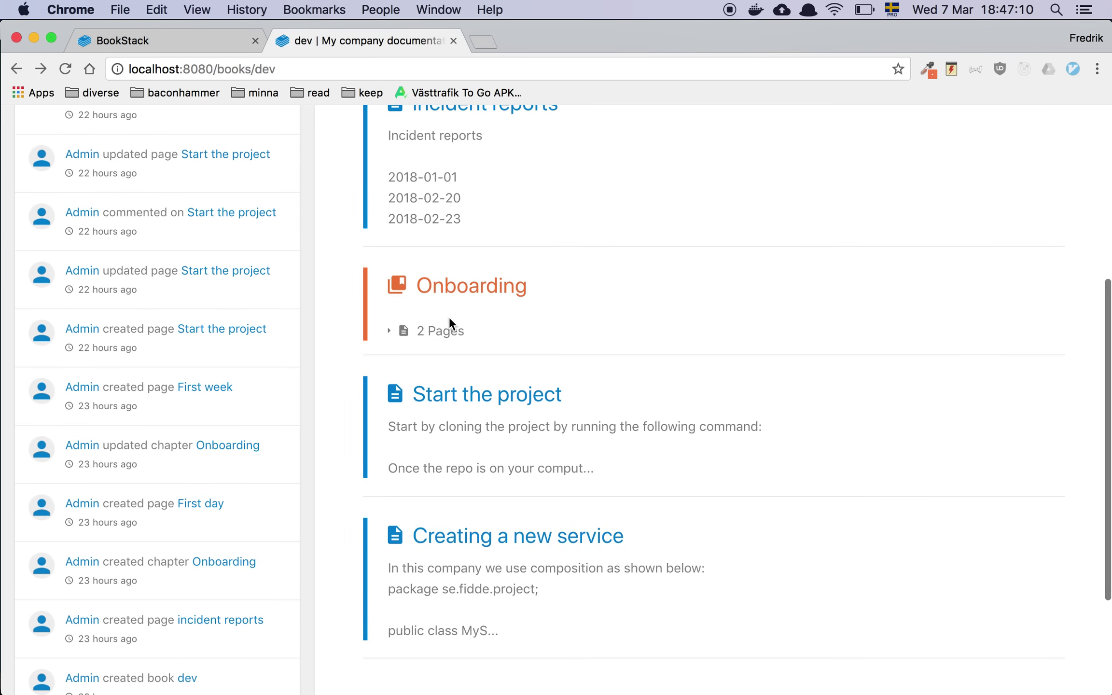
{"action": "left_click", "coordinate": [431, 330]}
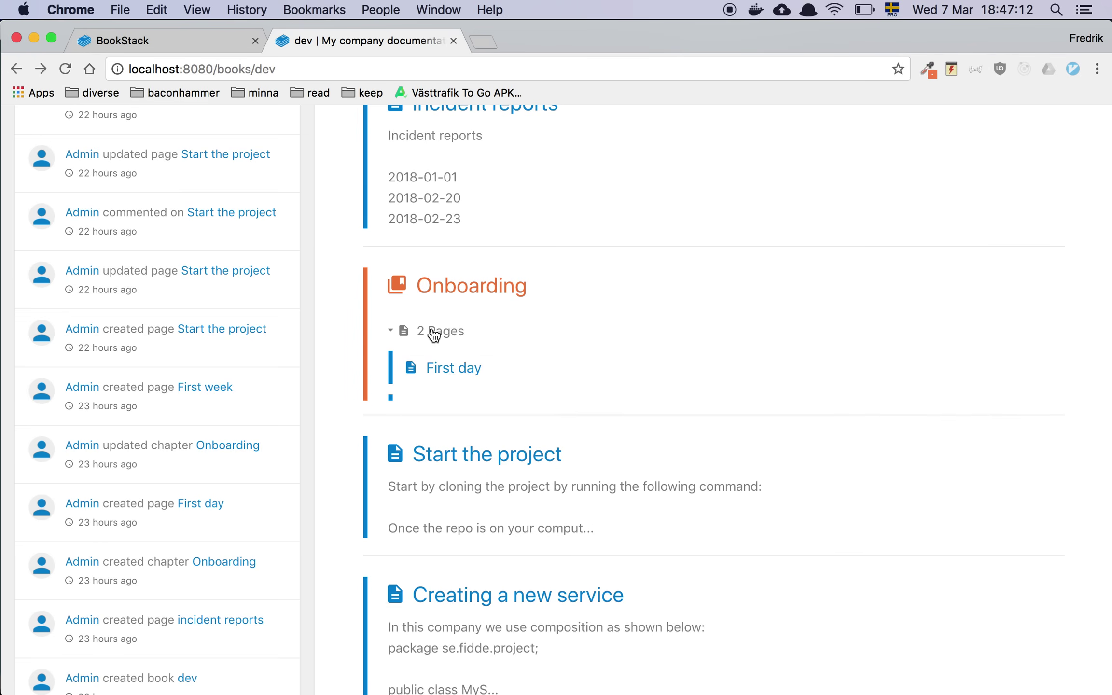
Step: Read the First day onboarding page, then move on to the First week page
{"action": "left_click", "coordinate": [449, 370]}
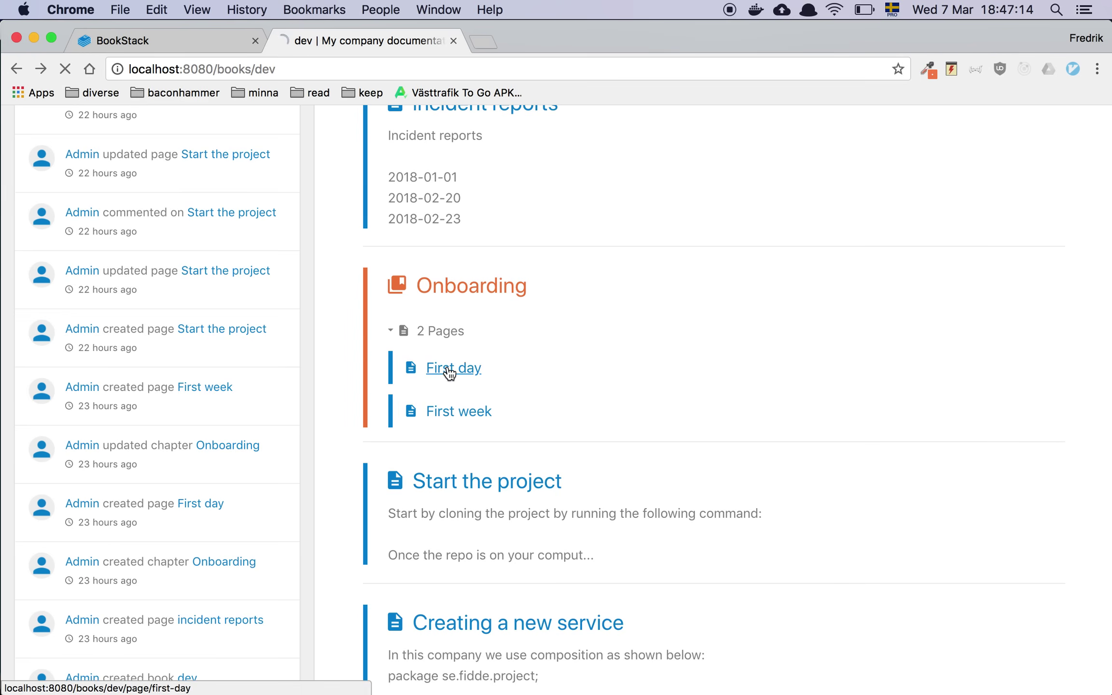
{"action": "scroll", "coordinate": [434, 312], "scroll_direction": "down", "scroll_amount": 5}
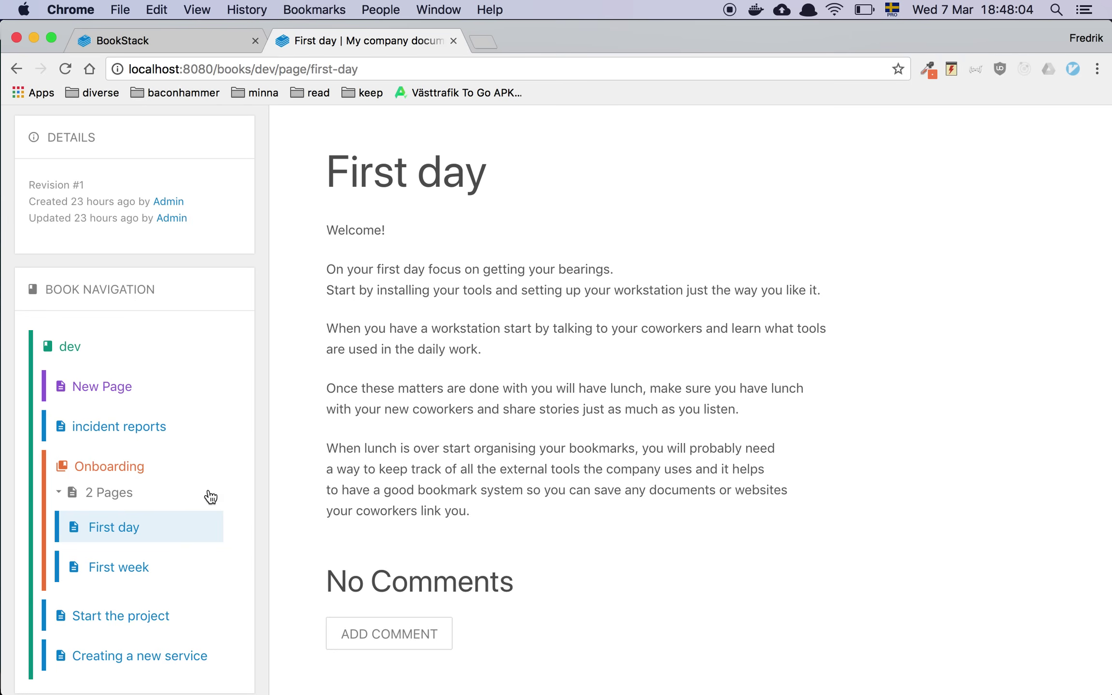
{"action": "left_click", "coordinate": [130, 570]}
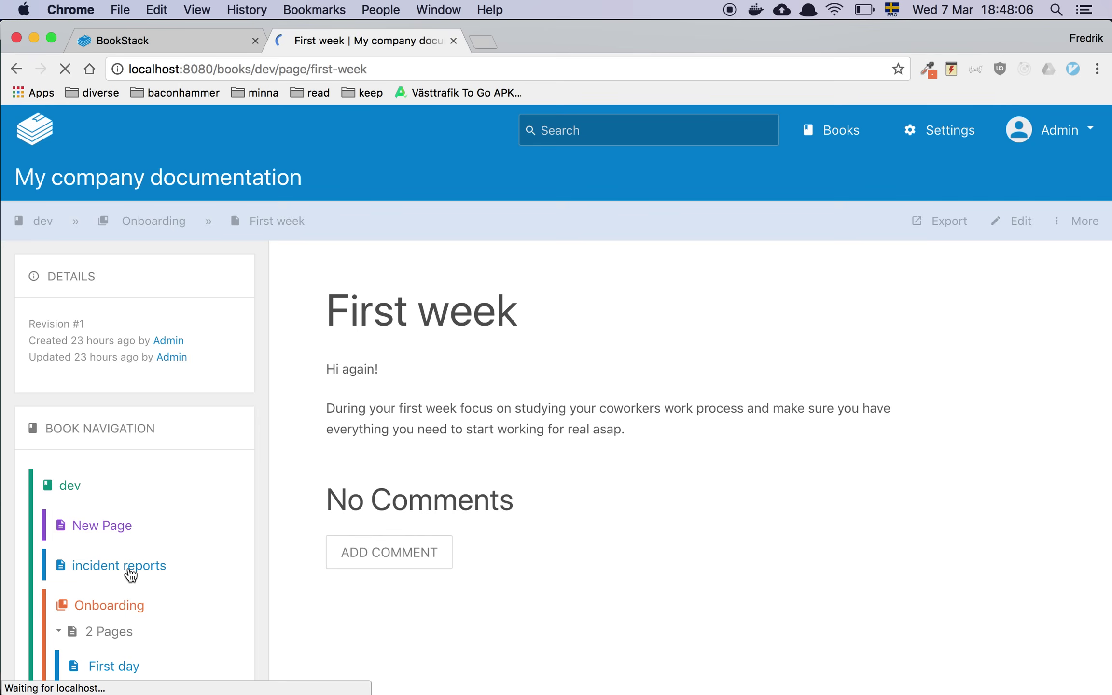
Step: Read the First week page and return to the dev book's contents
{"action": "scroll", "coordinate": [533, 543], "scroll_direction": "down", "scroll_amount": 3}
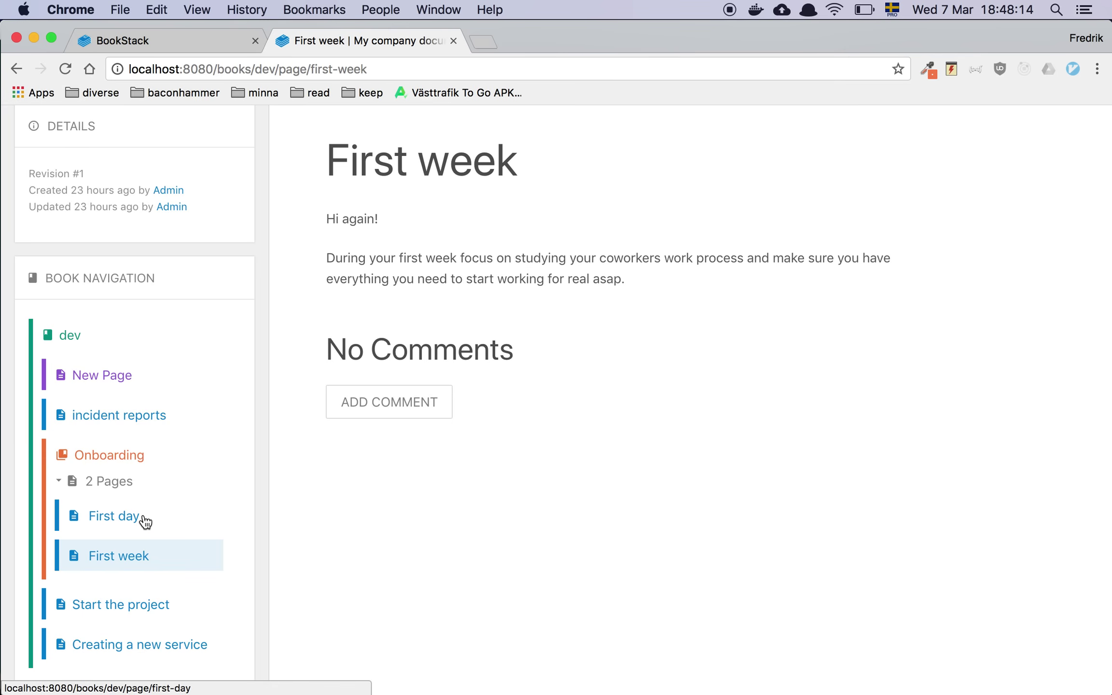
{"action": "left_click", "coordinate": [73, 352]}
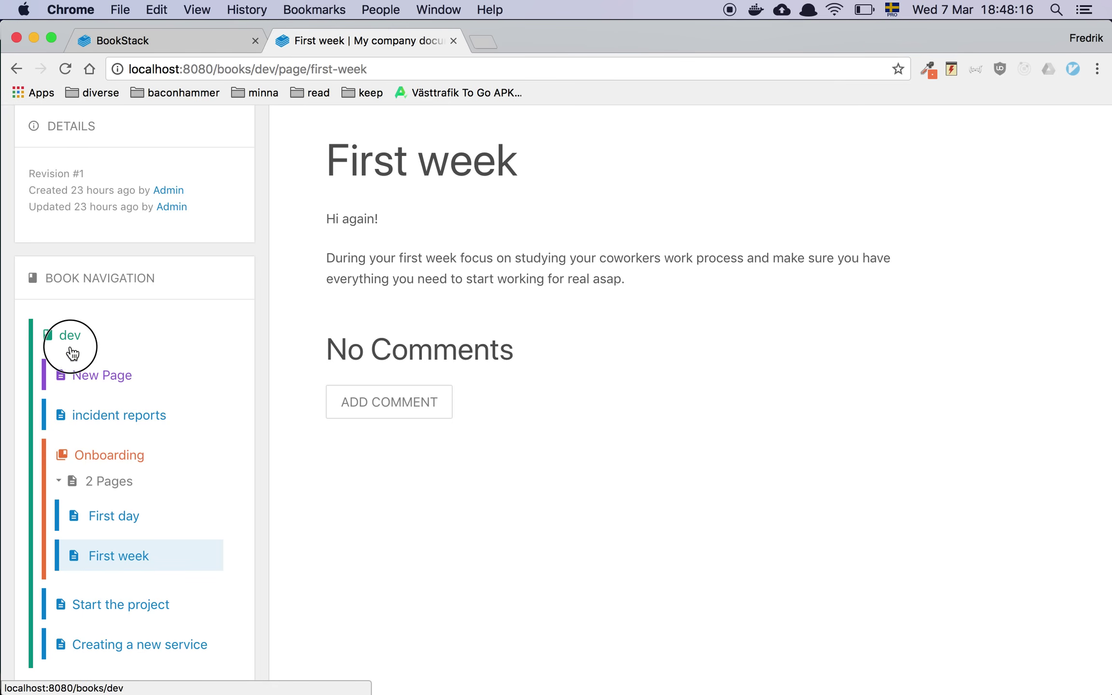
{"action": "scroll", "coordinate": [509, 458], "scroll_direction": "down", "scroll_amount": 10}
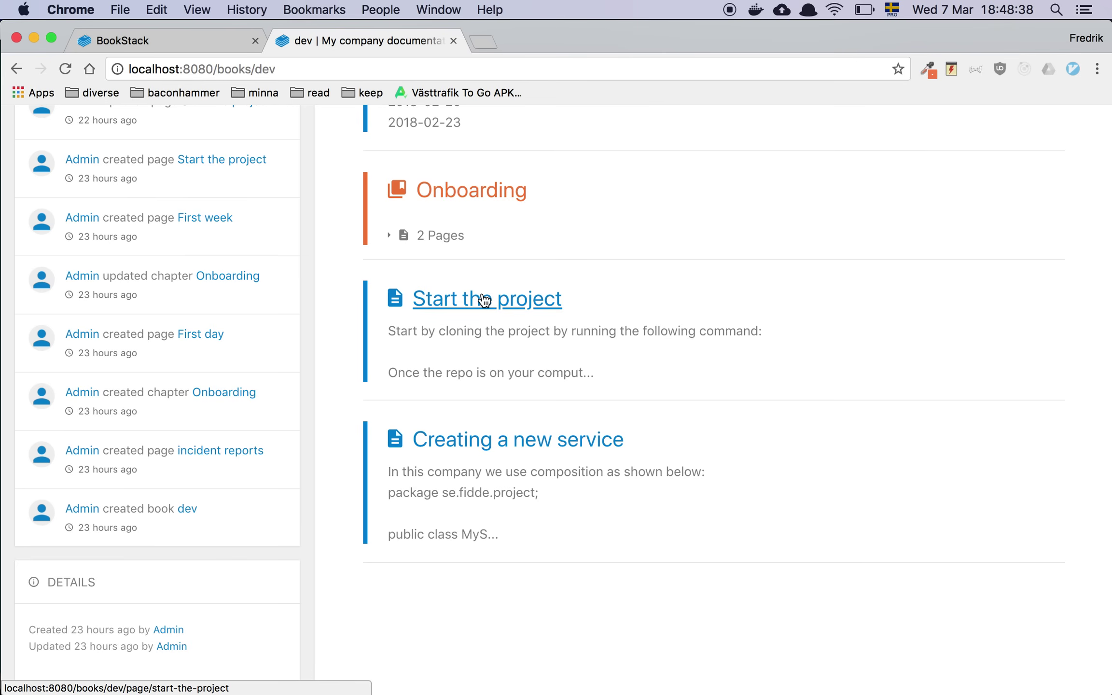
Step: Open the Start the project page showing the git clone command and terminal screenshot
{"action": "left_click", "coordinate": [485, 300]}
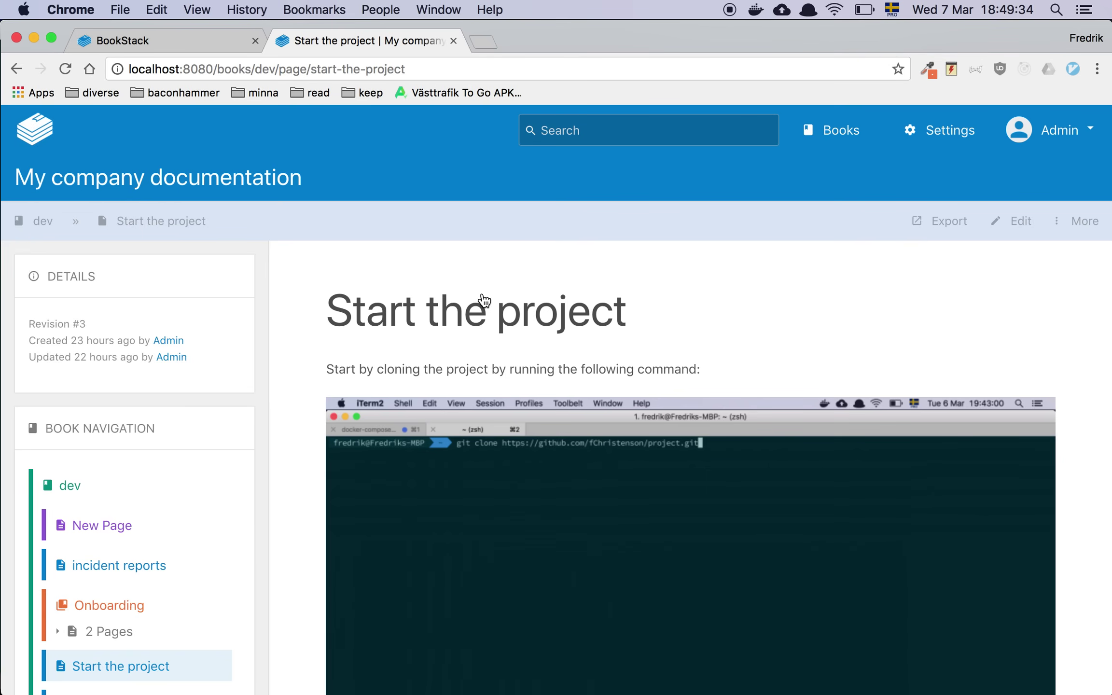
{"action": "scroll", "coordinate": [484, 300], "scroll_direction": "down", "scroll_amount": 3}
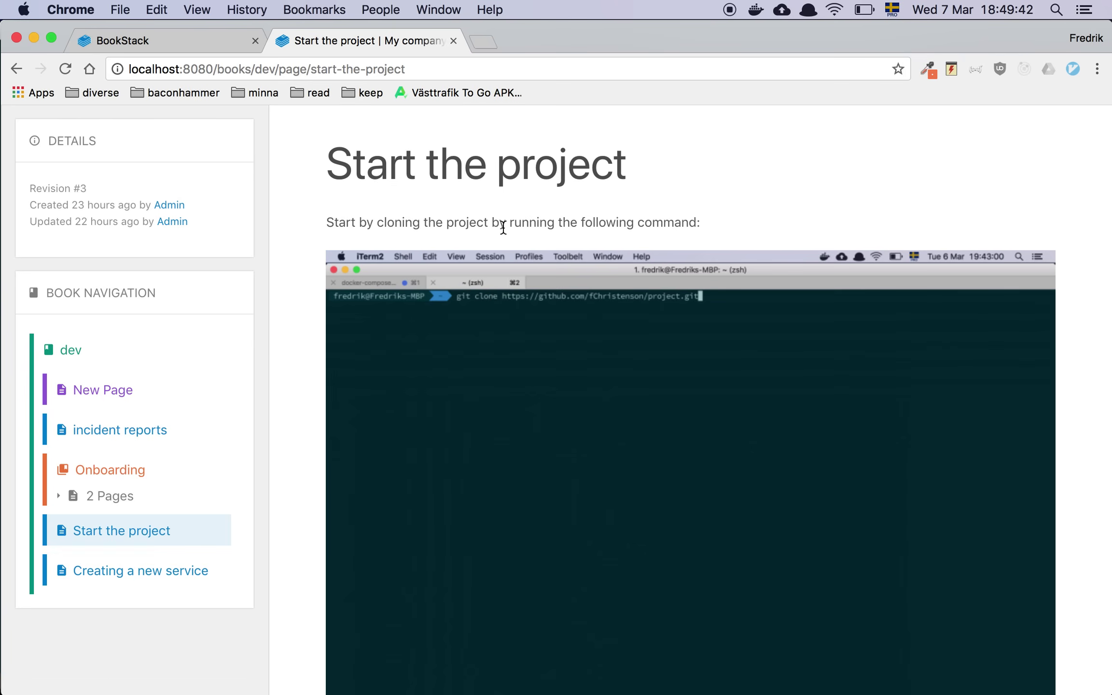
{"action": "scroll", "coordinate": [584, 364], "scroll_direction": "down", "scroll_amount": 3}
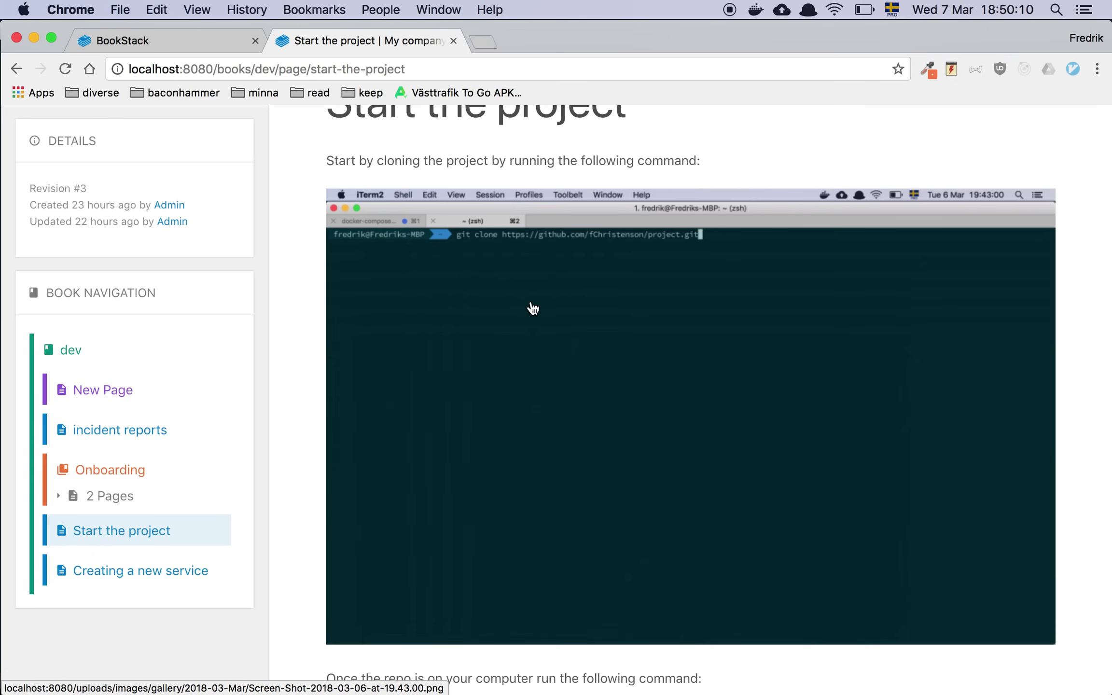
{"action": "scroll", "coordinate": [533, 308], "scroll_direction": "down", "scroll_amount": 3}
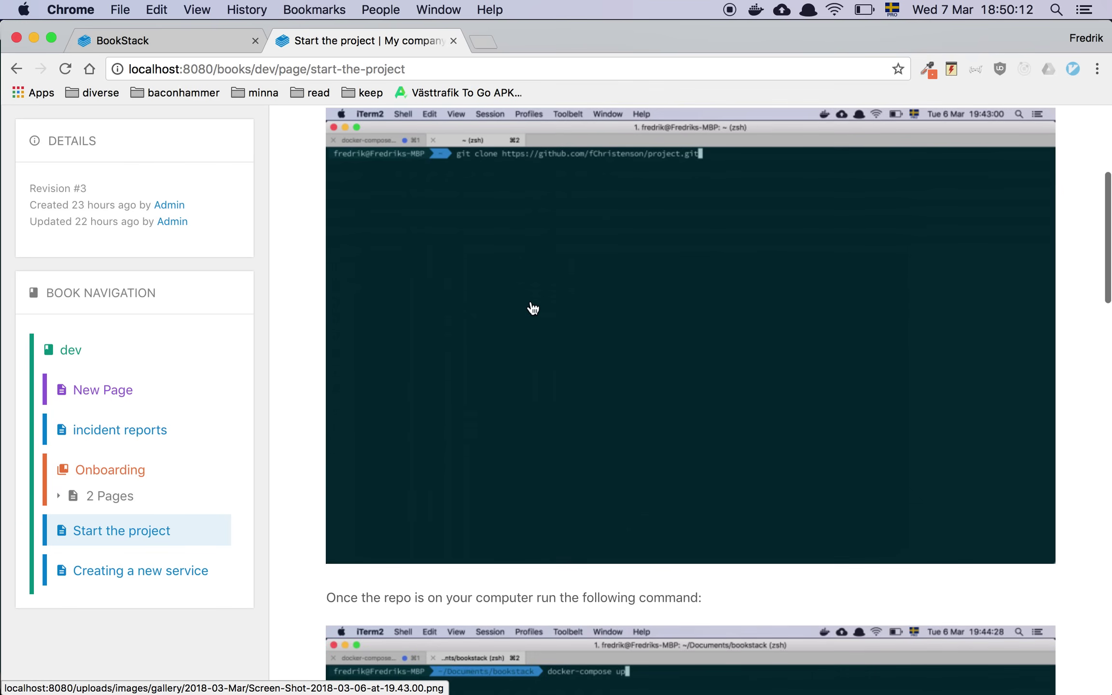
{"action": "scroll", "coordinate": [532, 308], "scroll_direction": "down", "scroll_amount": 5}
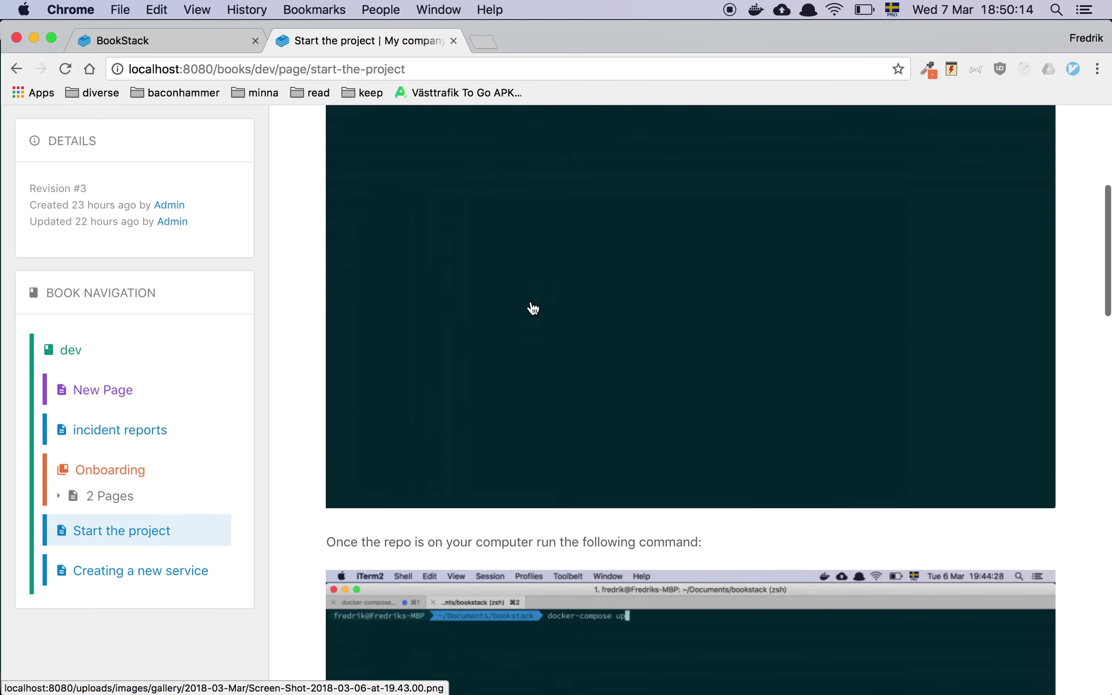
{"action": "scroll", "coordinate": [533, 308], "scroll_direction": "down", "scroll_amount": 6}
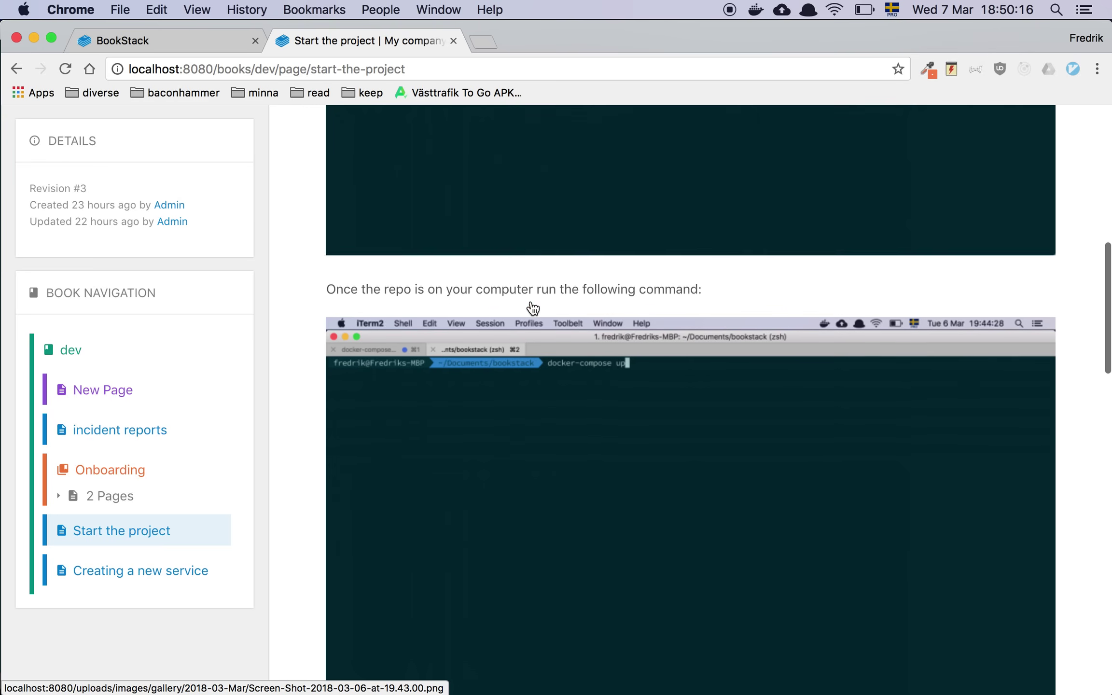
{"action": "scroll", "coordinate": [533, 390], "scroll_direction": "down", "scroll_amount": 3}
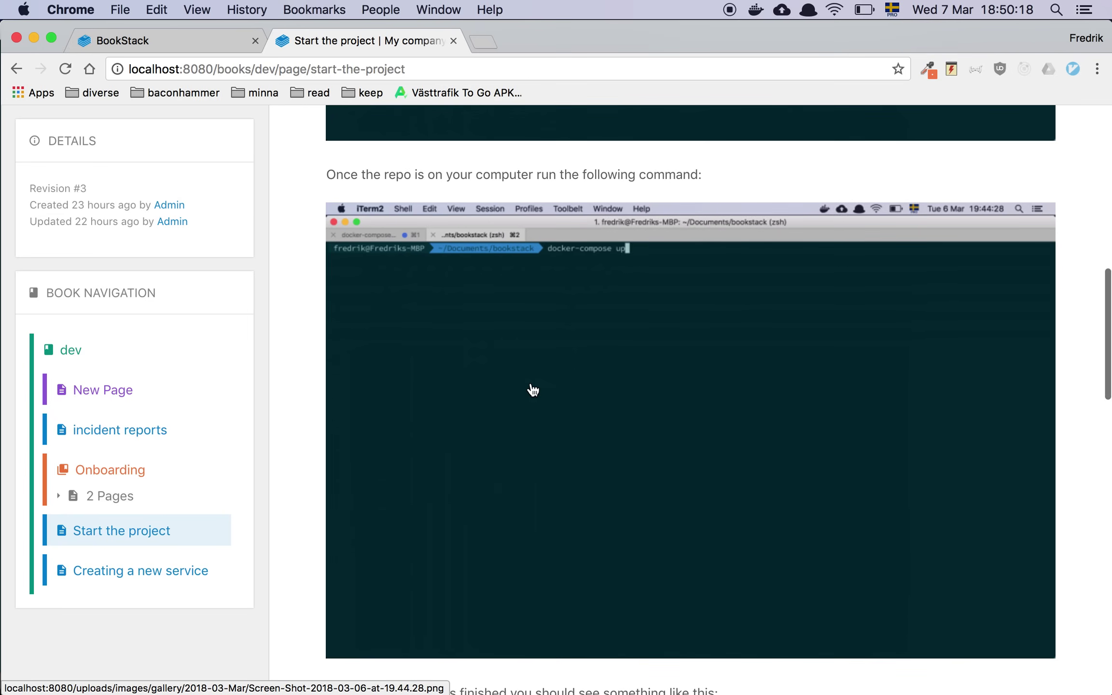
{"action": "scroll", "coordinate": [532, 390], "scroll_direction": "down", "scroll_amount": 1}
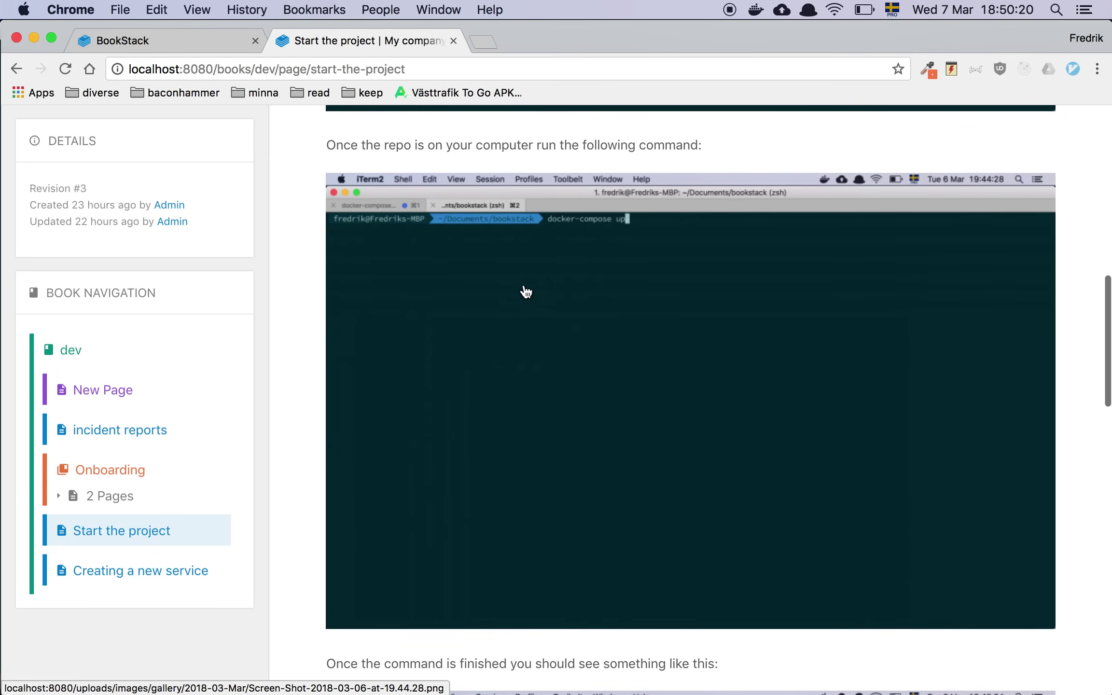
{"action": "scroll", "coordinate": [540, 302], "scroll_direction": "down", "scroll_amount": 8}
{"action": "scroll", "coordinate": [543, 304], "scroll_direction": "down", "scroll_amount": 5}
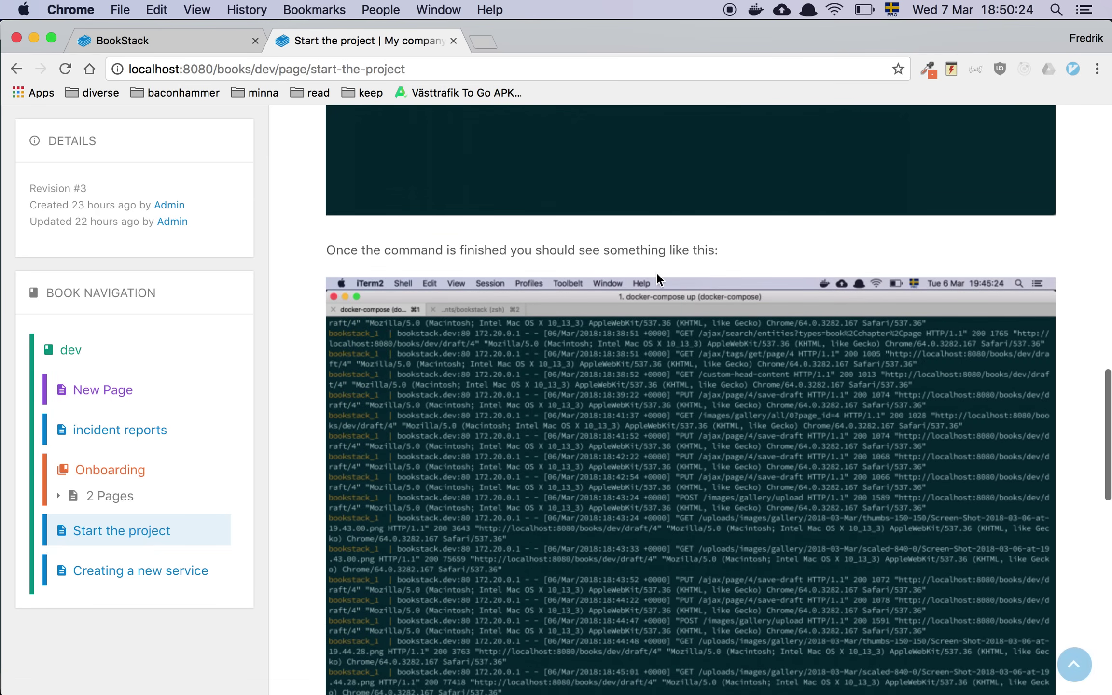
{"action": "scroll", "coordinate": [581, 371], "scroll_direction": "down", "scroll_amount": 3}
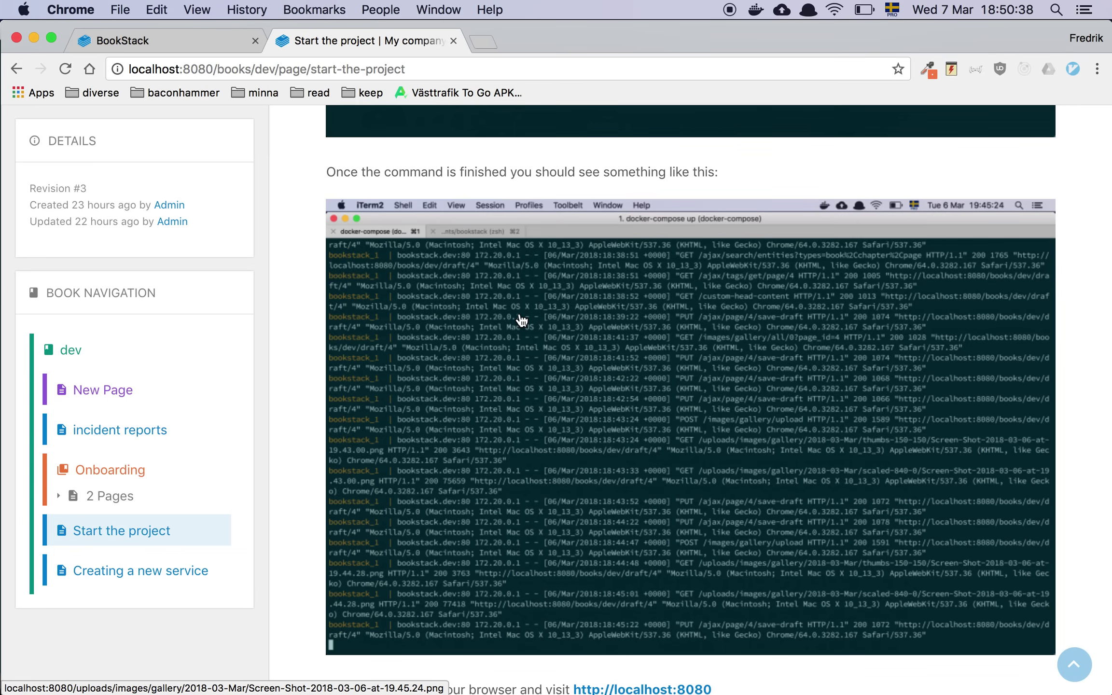
{"action": "scroll", "coordinate": [521, 319], "scroll_direction": "down", "scroll_amount": 5}
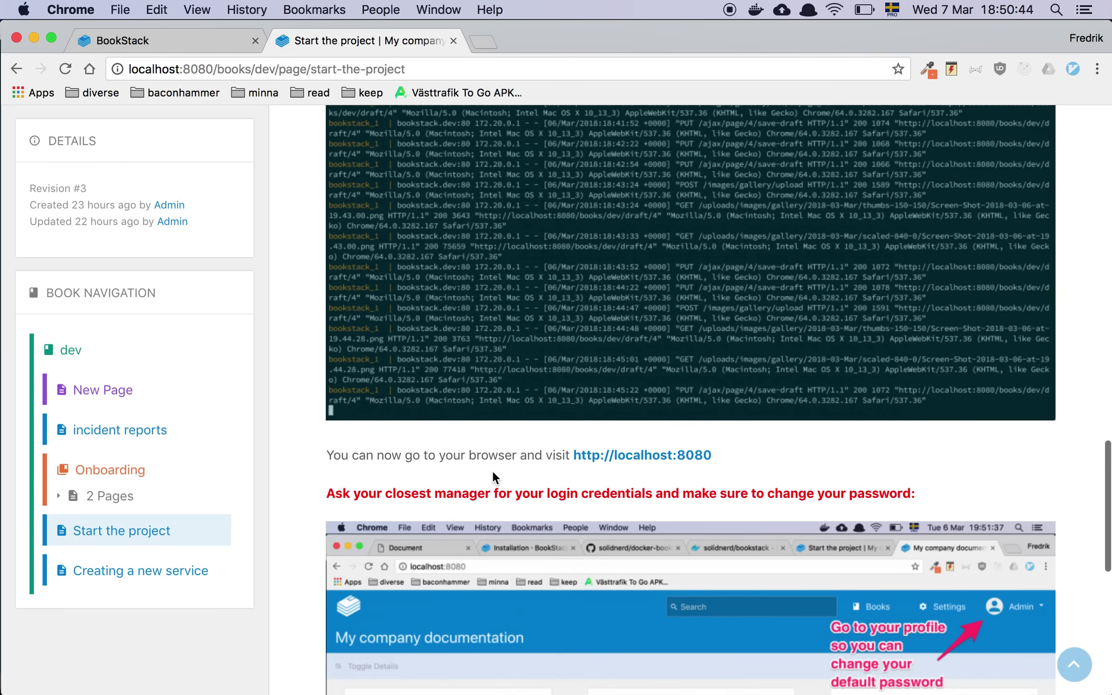
{"action": "left_click", "coordinate": [648, 461], "text": "super"}
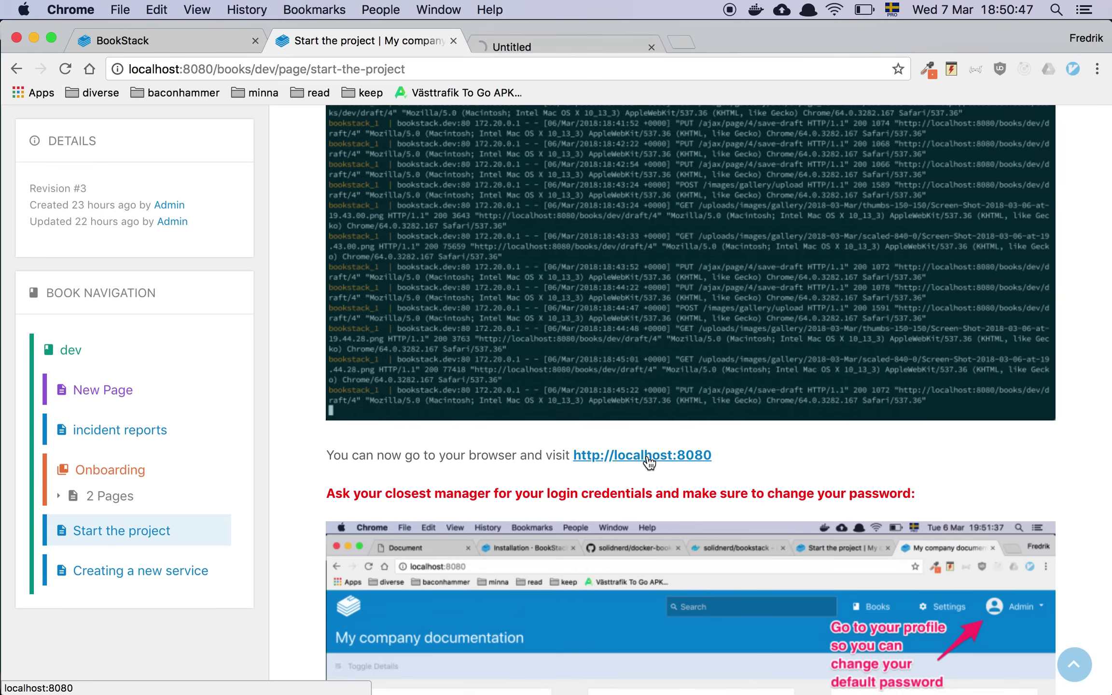
{"action": "left_click", "coordinate": [509, 31]}
{"action": "key", "text": "super+w"}
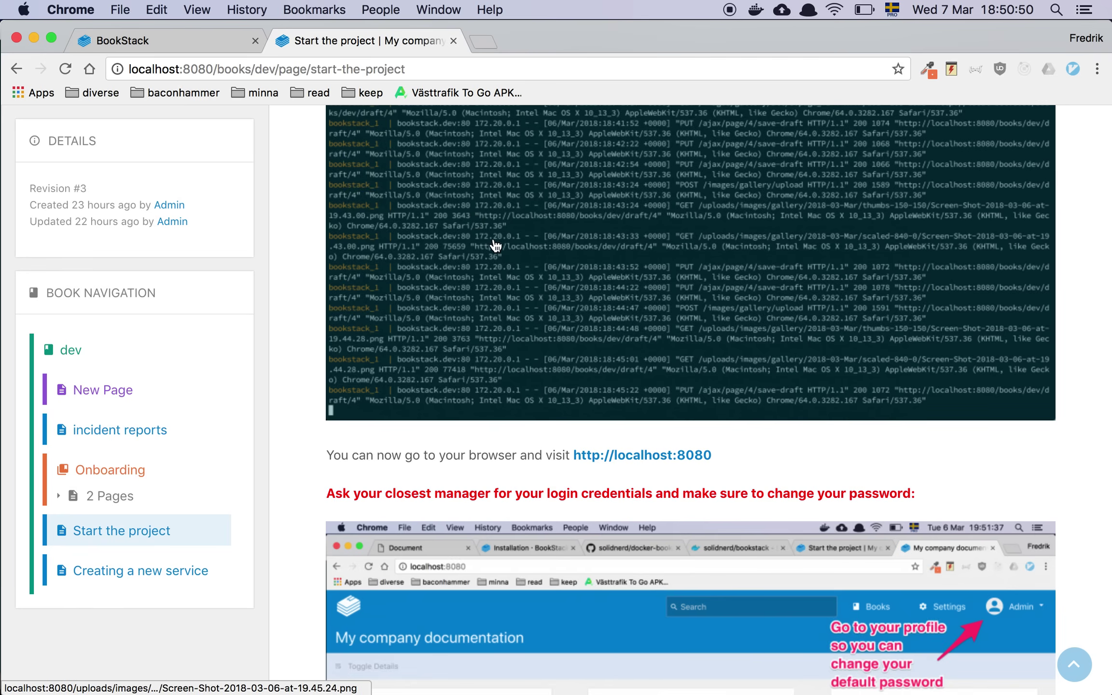
{"action": "scroll", "coordinate": [542, 361], "scroll_direction": "down", "scroll_amount": 2}
{"action": "scroll", "coordinate": [542, 361], "scroll_direction": "down", "scroll_amount": 5}
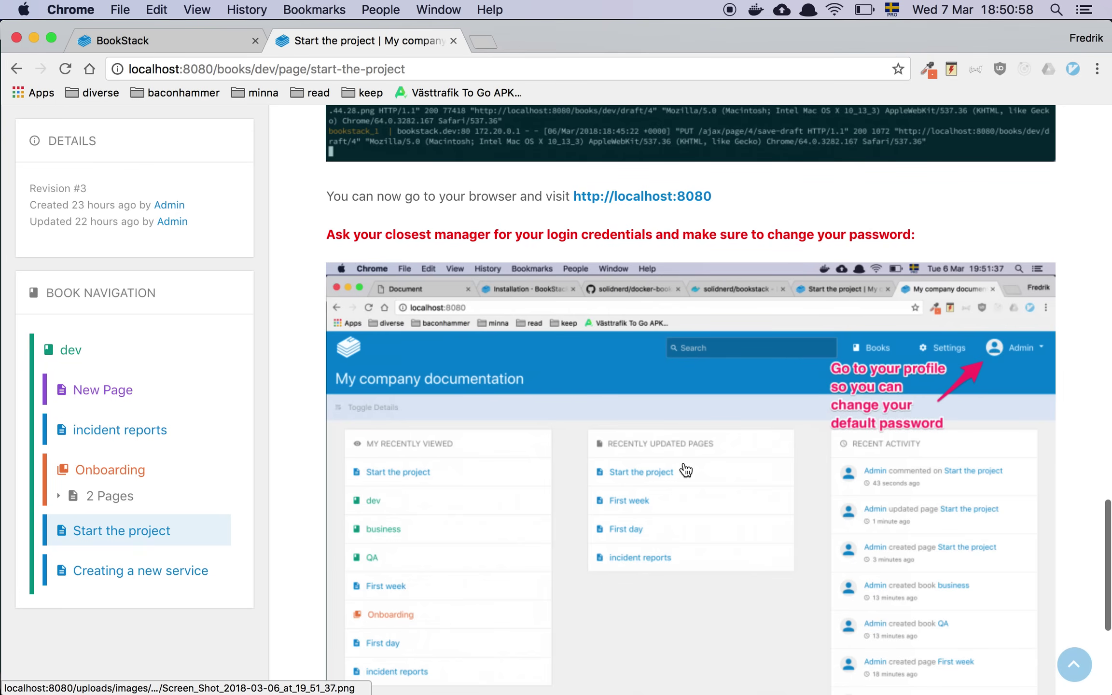
{"action": "scroll", "coordinate": [683, 467], "scroll_direction": "down", "scroll_amount": 3}
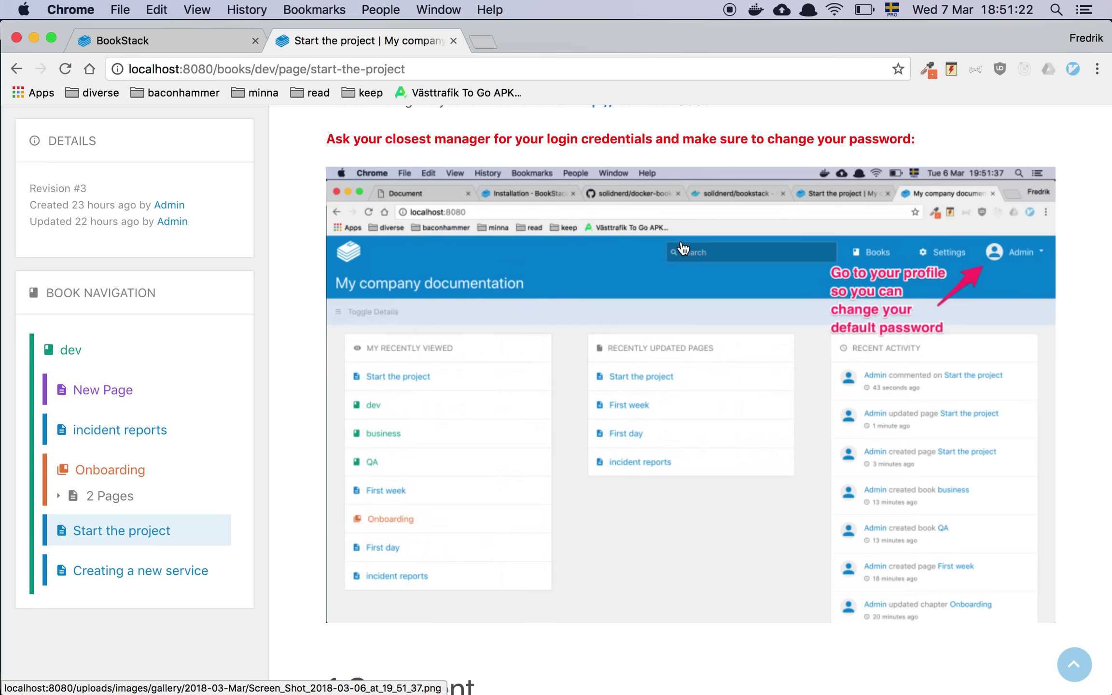
{"action": "scroll", "coordinate": [674, 250], "scroll_direction": "up", "scroll_amount": 2}
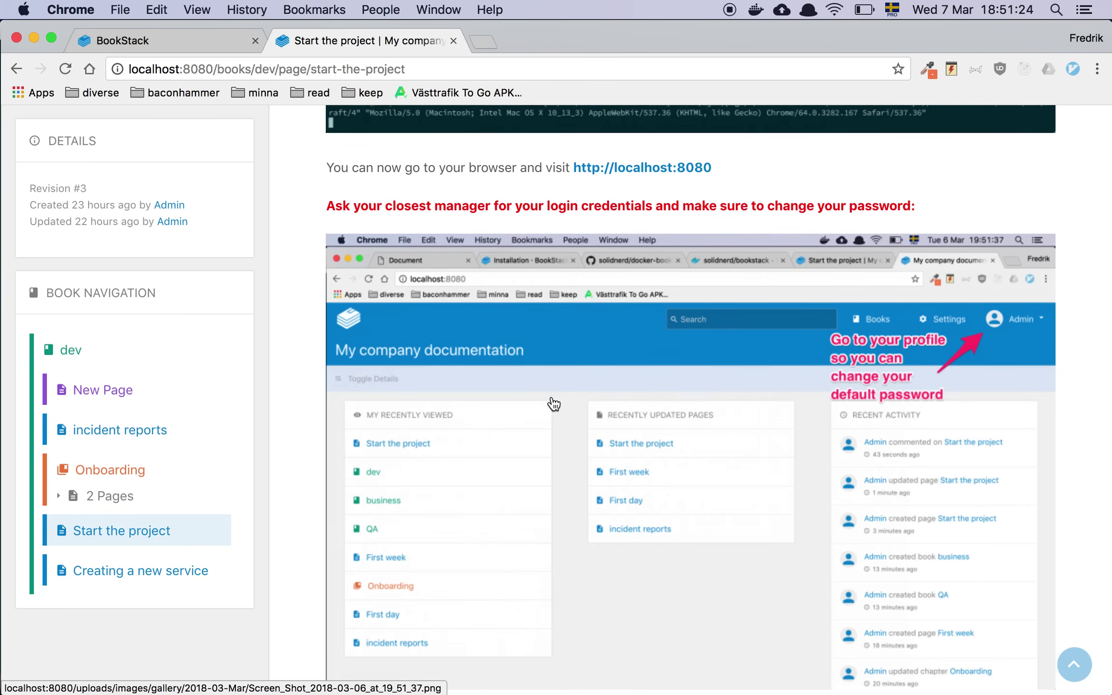
{"action": "scroll", "coordinate": [553, 404], "scroll_direction": "down", "scroll_amount": 3}
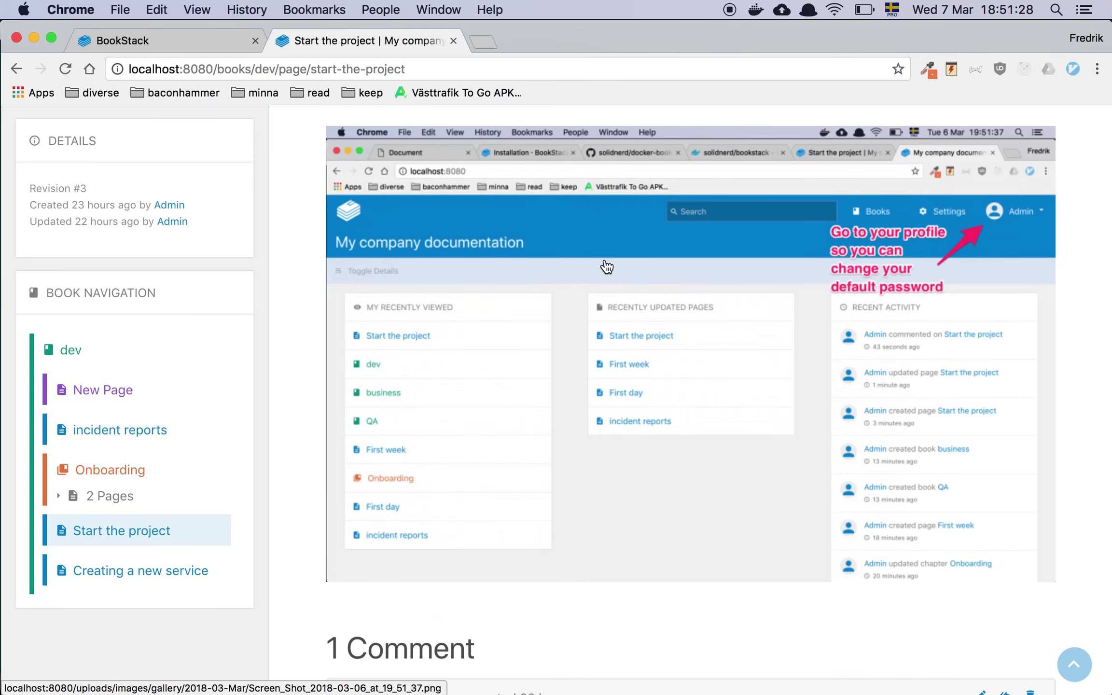
{"action": "scroll", "coordinate": [607, 267], "scroll_direction": "up", "scroll_amount": 2}
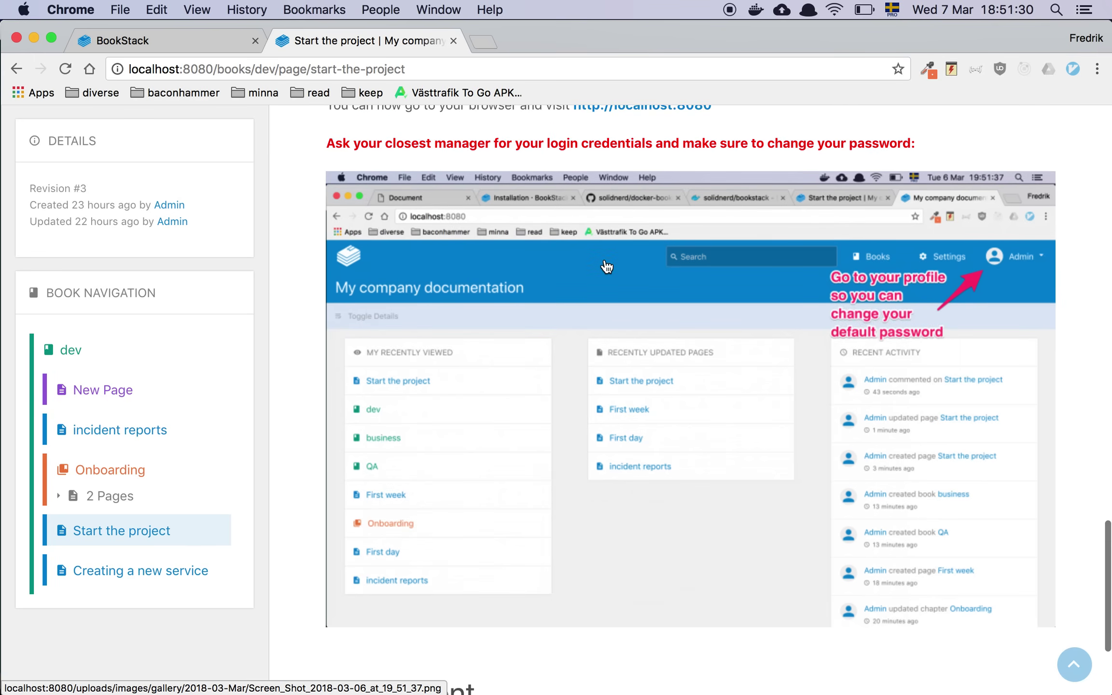
{"action": "scroll", "coordinate": [606, 267], "scroll_direction": "up", "scroll_amount": 3}
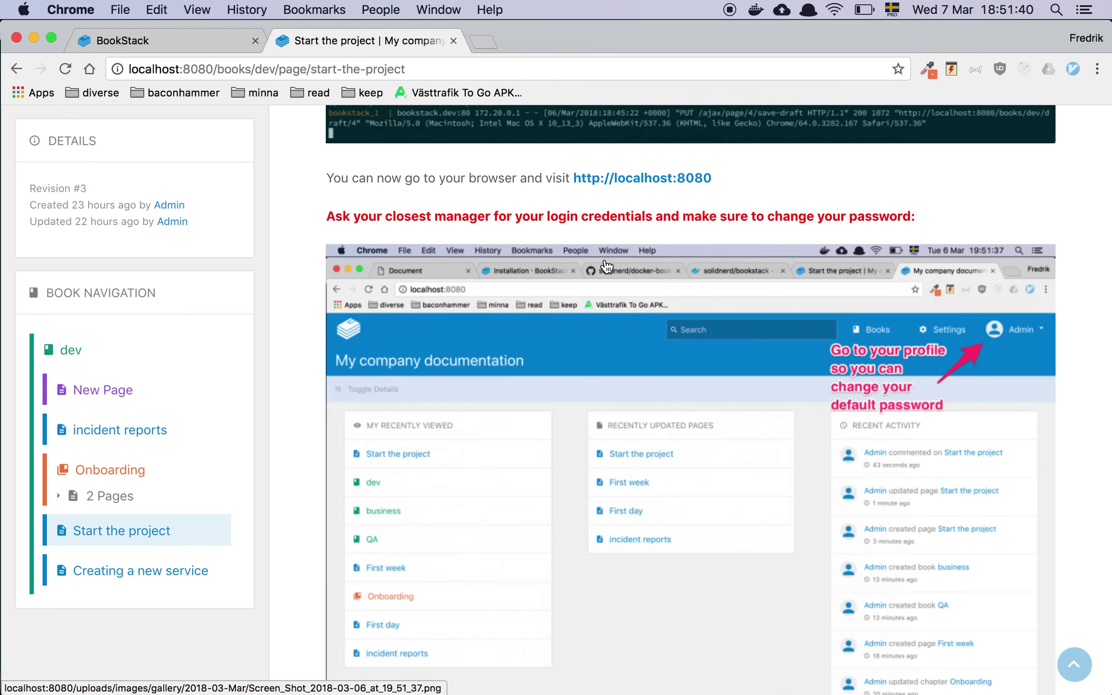
{"action": "scroll", "coordinate": [607, 266], "scroll_direction": "down", "scroll_amount": 2}
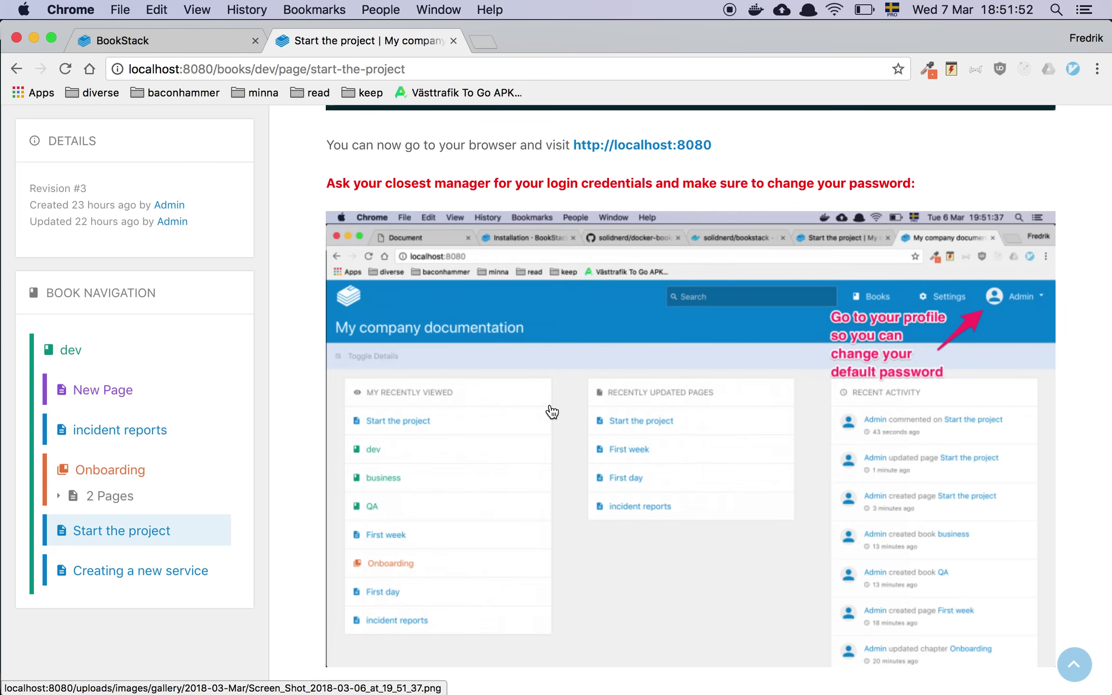
{"action": "scroll", "coordinate": [662, 387], "scroll_direction": "down", "scroll_amount": 3}
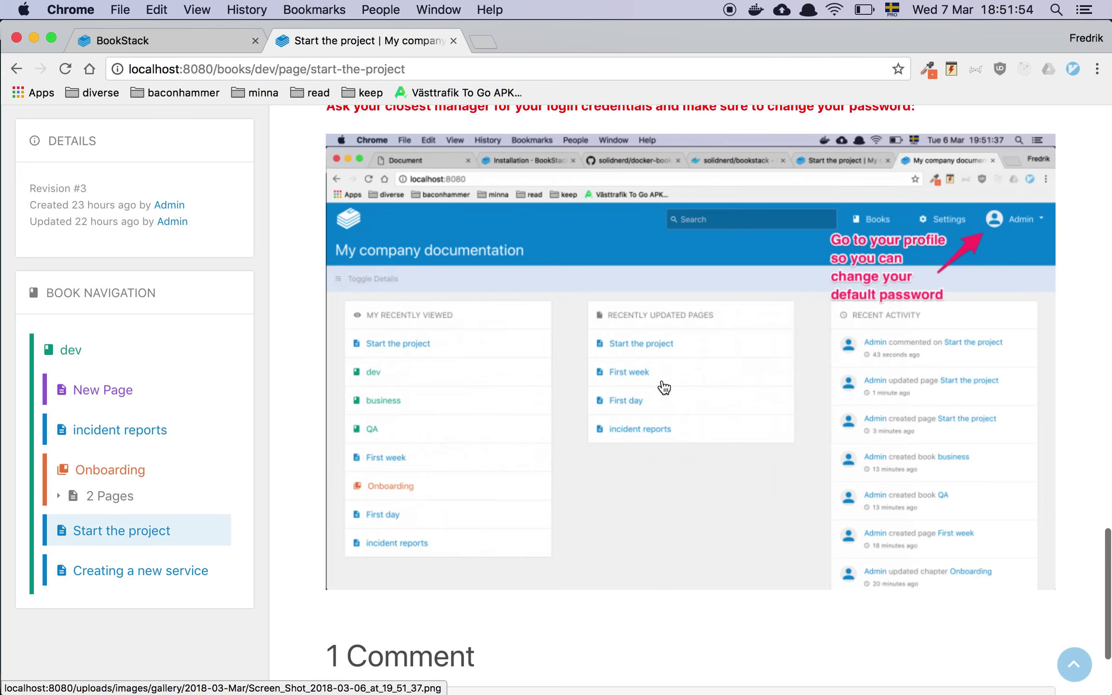
{"action": "scroll", "coordinate": [736, 382], "scroll_direction": "up", "scroll_amount": 1}
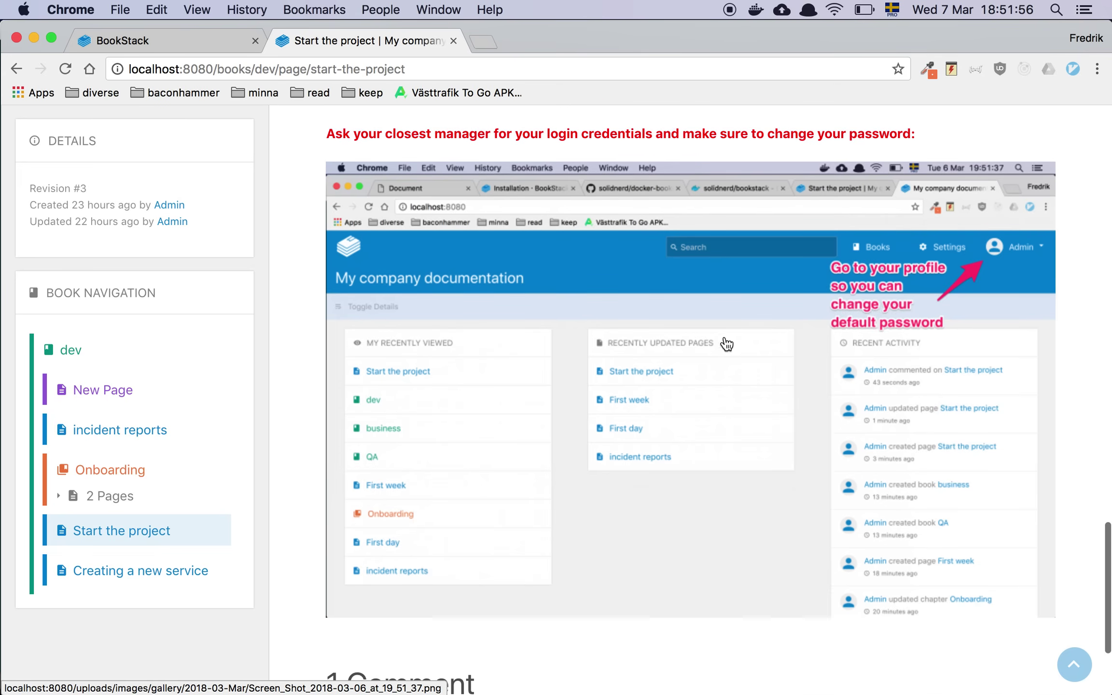
{"action": "mouse_move", "coordinate": [545, 666]}
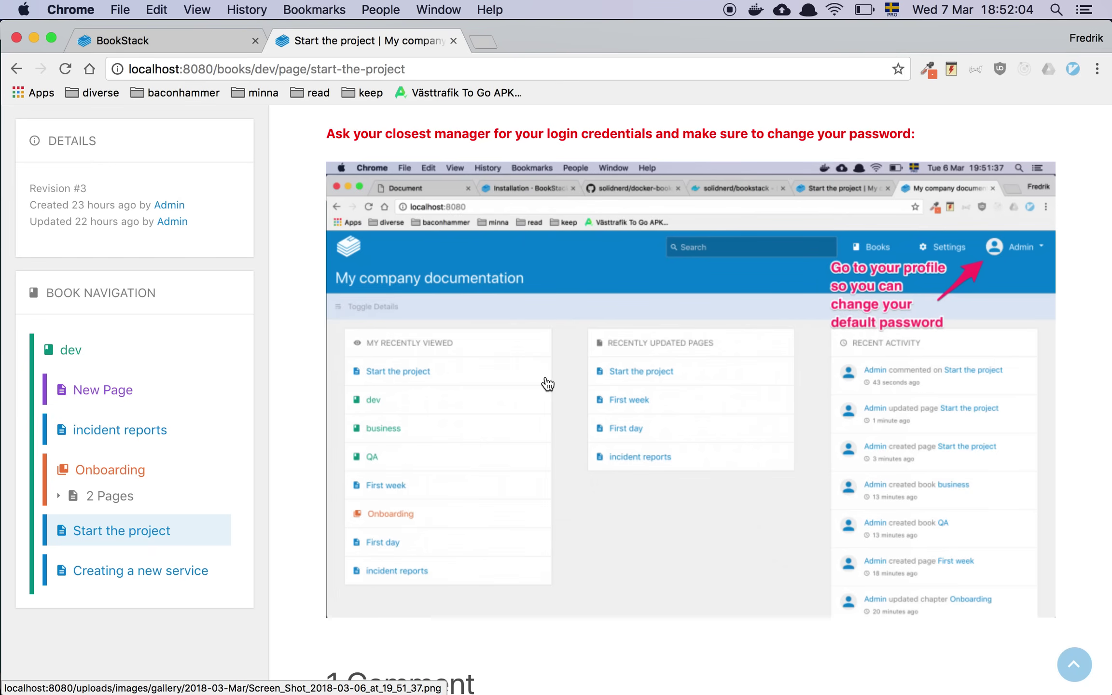
{"action": "scroll", "coordinate": [545, 385], "scroll_direction": "down", "scroll_amount": 5}
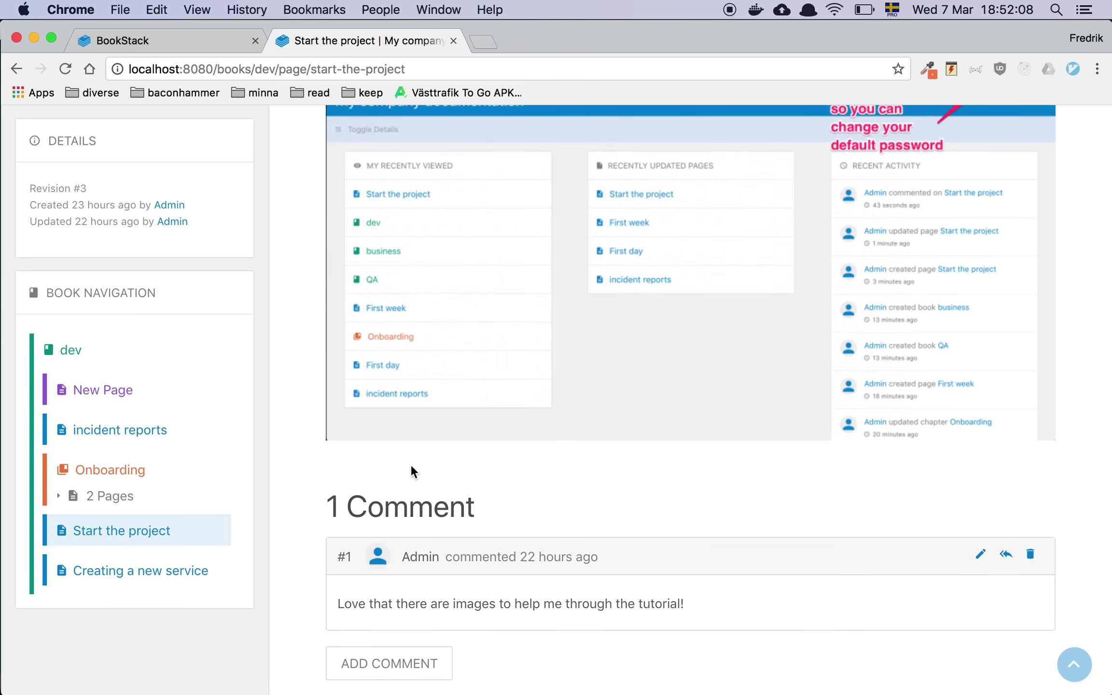
Step: Return to the dev book's contents listing incident reports, Onboarding, Start the project and Creating a new service
{"action": "left_click", "coordinate": [89, 355]}
{"action": "scroll", "coordinate": [396, 415], "scroll_direction": "down", "scroll_amount": 7}
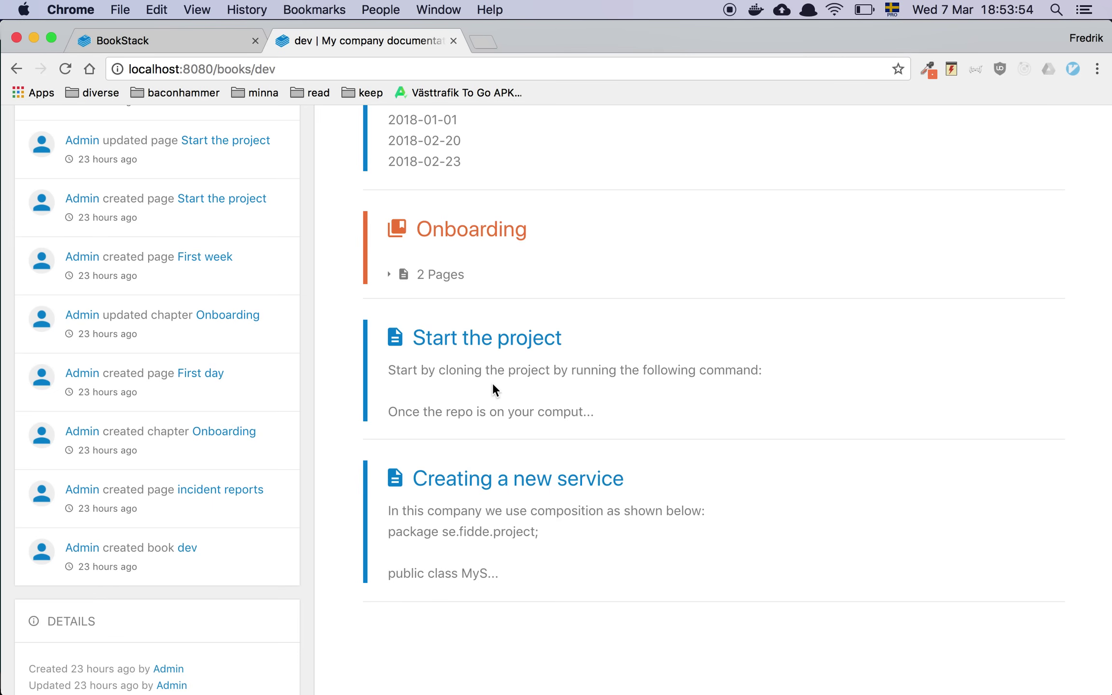
Step: Open the Creating a new service page with its 11-line Java MyService code block
{"action": "scroll", "coordinate": [493, 384], "scroll_direction": "up", "scroll_amount": 10}
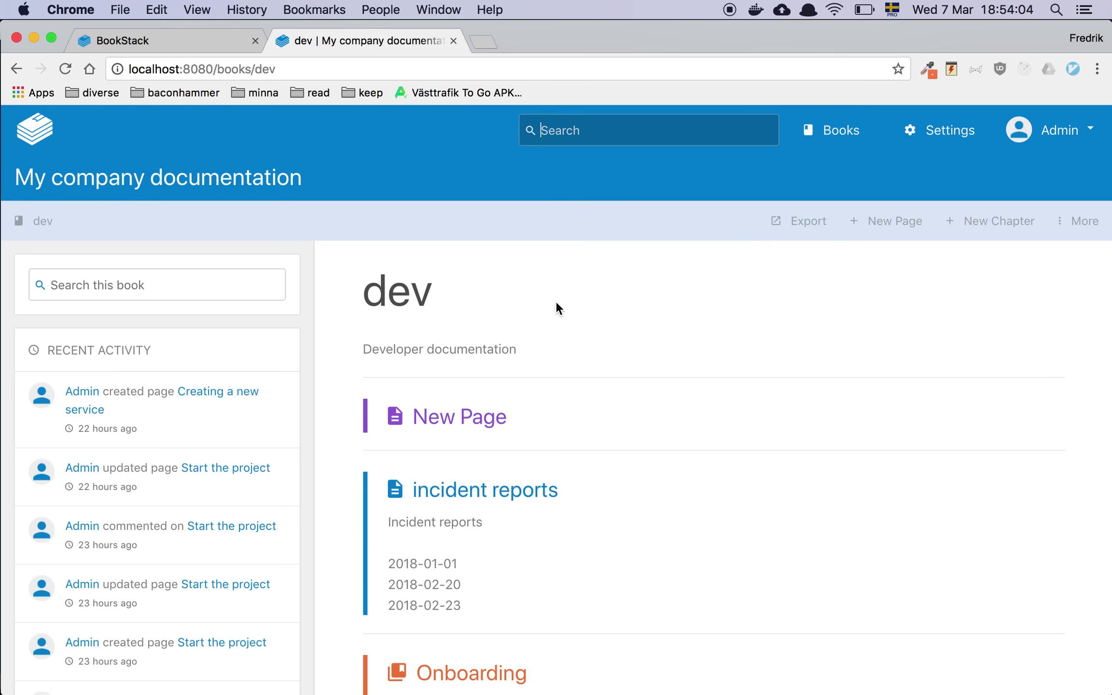
{"action": "scroll", "coordinate": [556, 309], "scroll_direction": "down", "scroll_amount": 8}
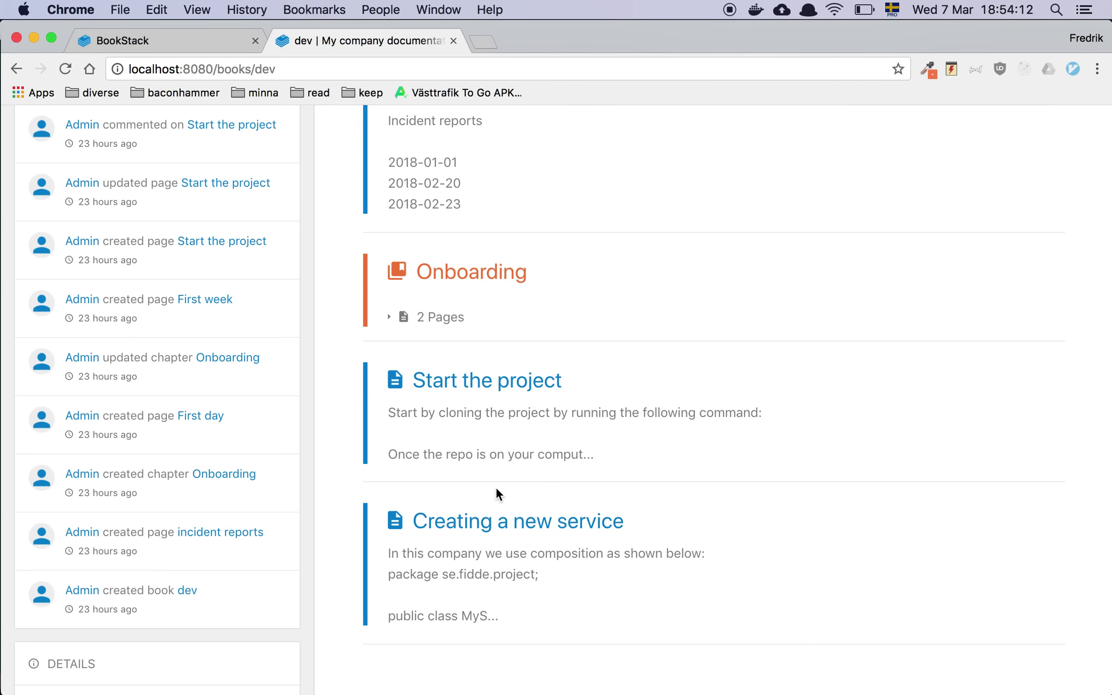
{"action": "scroll", "coordinate": [496, 487], "scroll_direction": "up", "scroll_amount": 10}
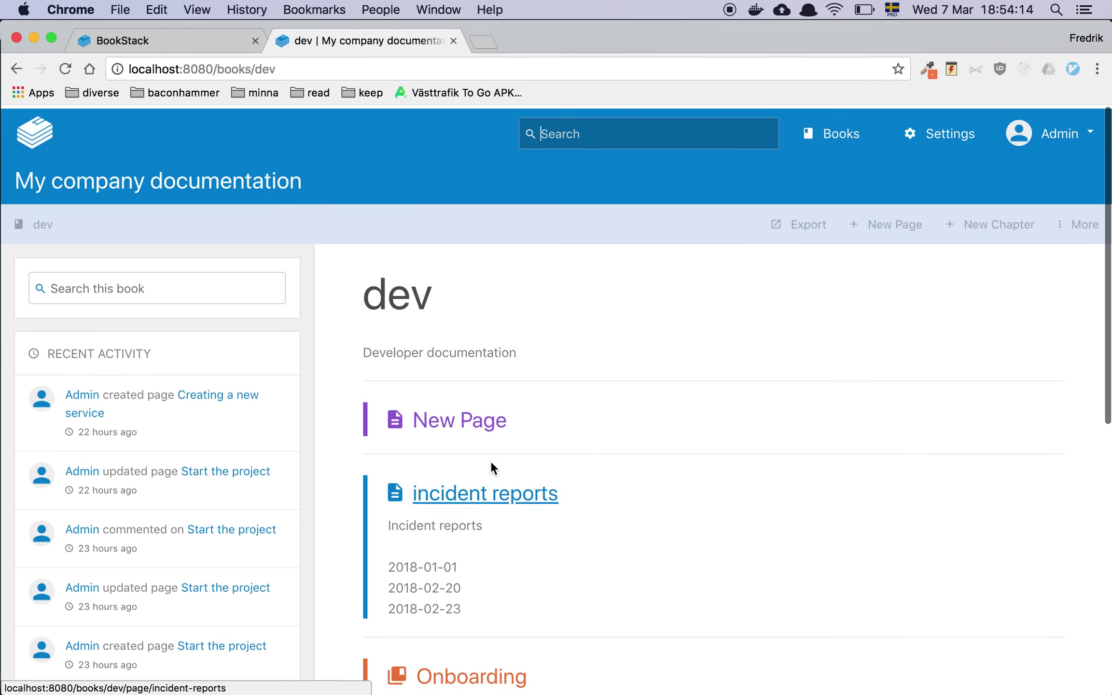
{"action": "scroll", "coordinate": [519, 360], "scroll_direction": "down", "scroll_amount": 5}
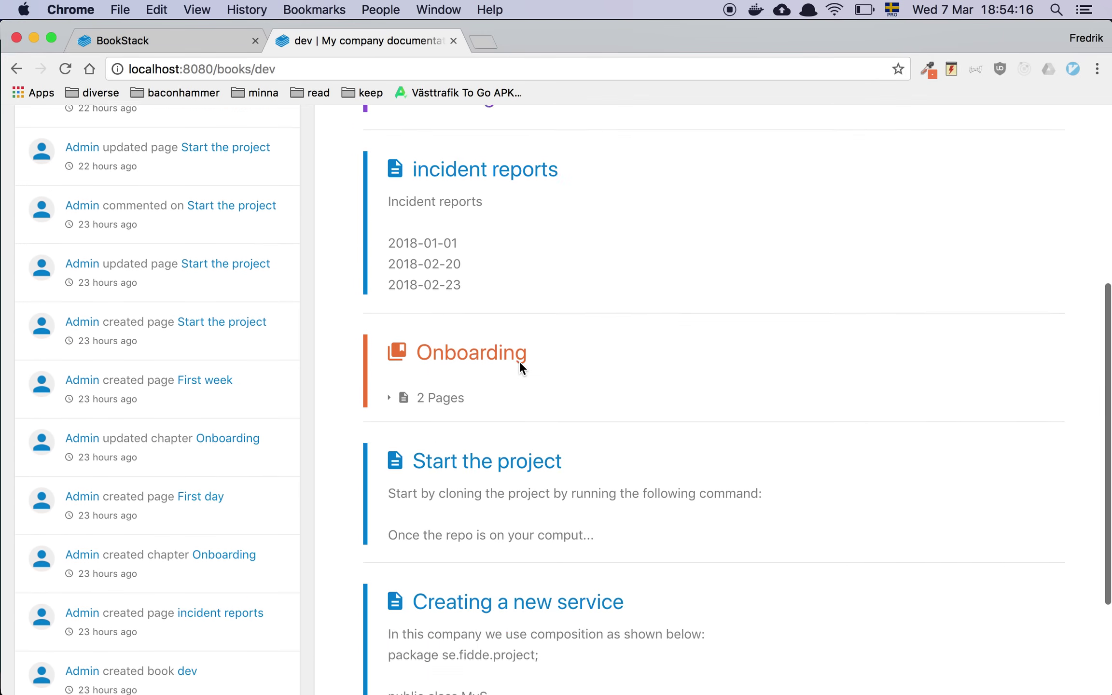
{"action": "scroll", "coordinate": [519, 362], "scroll_direction": "down", "scroll_amount": 1}
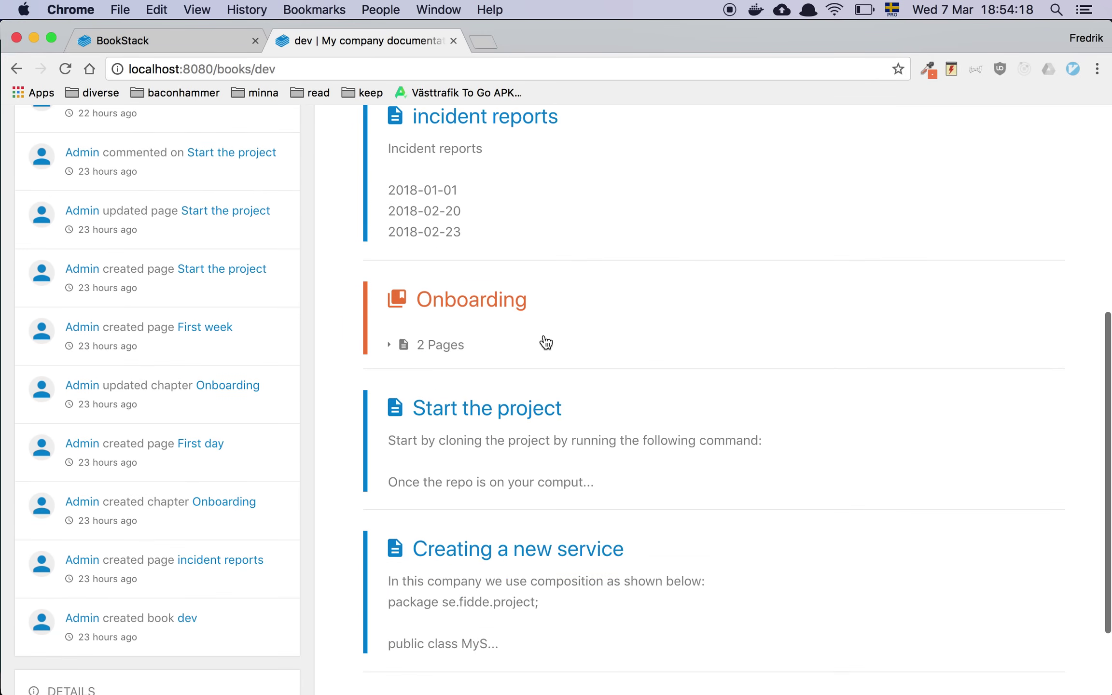
{"action": "scroll", "coordinate": [546, 343], "scroll_direction": "up", "scroll_amount": 6}
{"action": "left_click", "coordinate": [579, 134]}
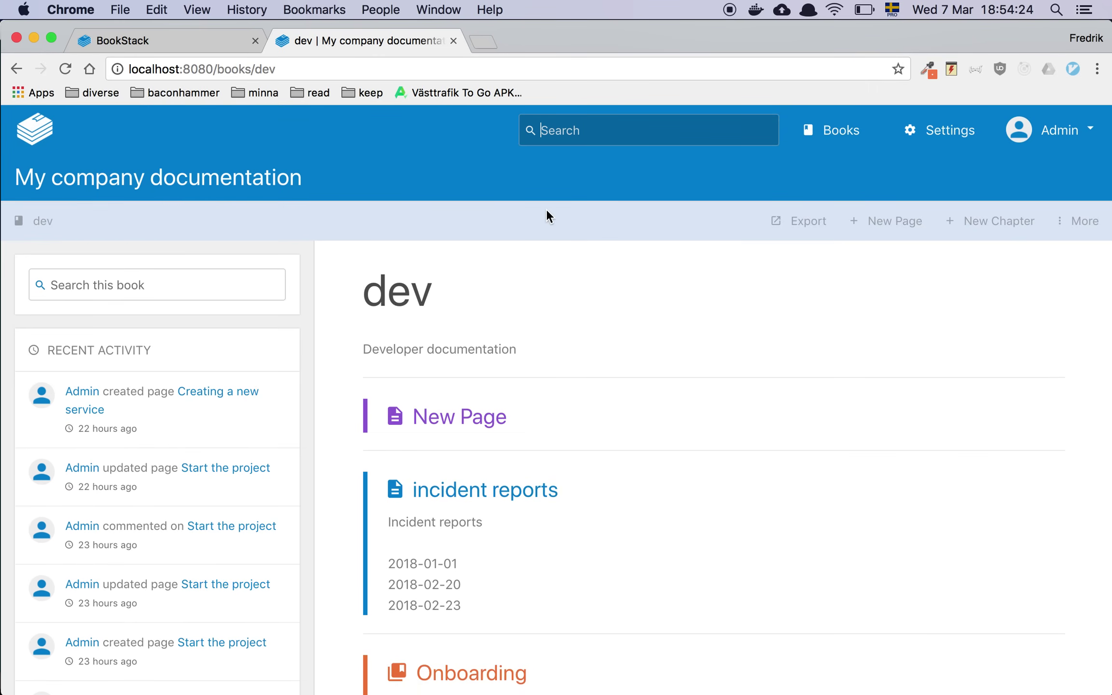
{"action": "scroll", "coordinate": [547, 213], "scroll_direction": "down", "scroll_amount": 10}
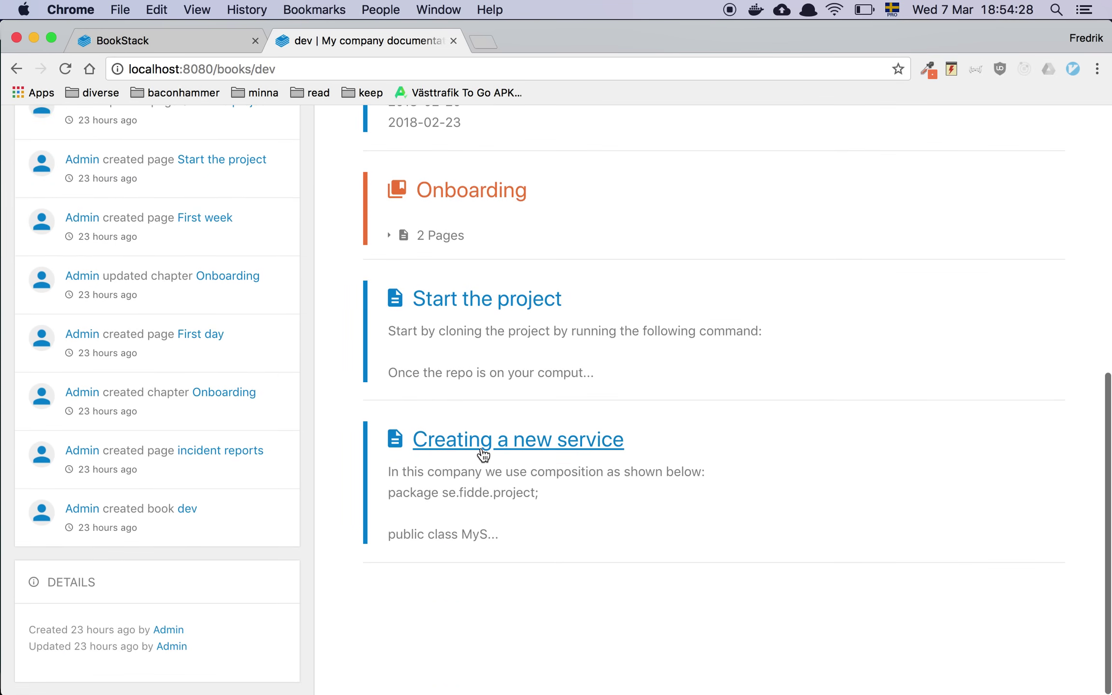
{"action": "left_click", "coordinate": [473, 448]}
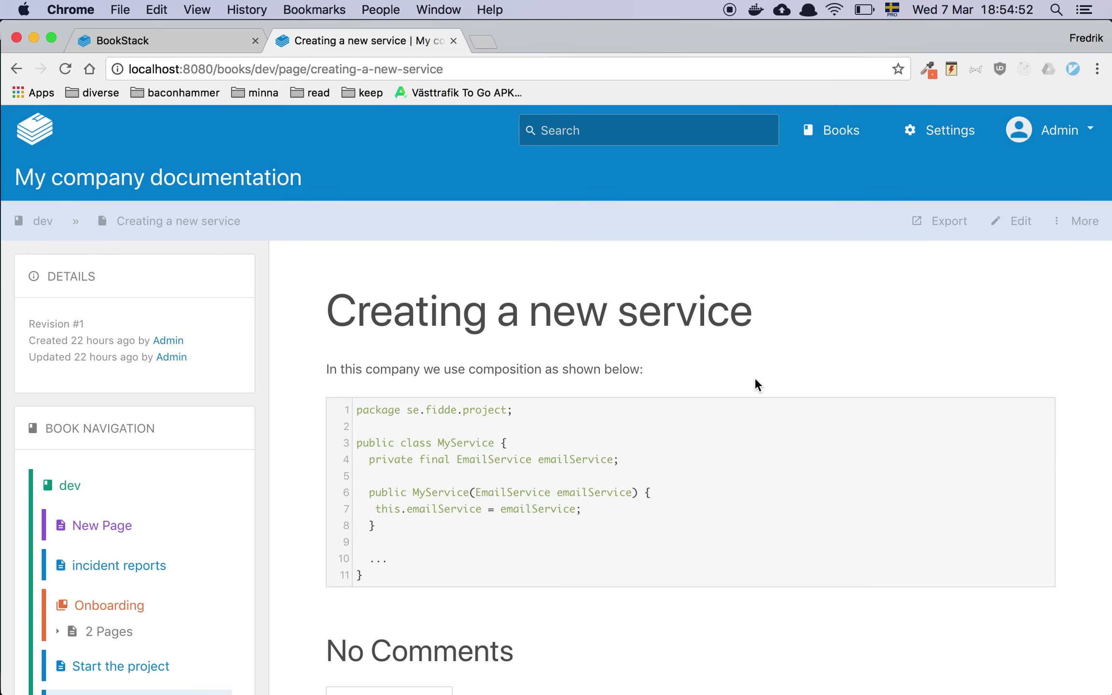
{"action": "scroll", "coordinate": [755, 378], "scroll_direction": "down", "scroll_amount": 3}
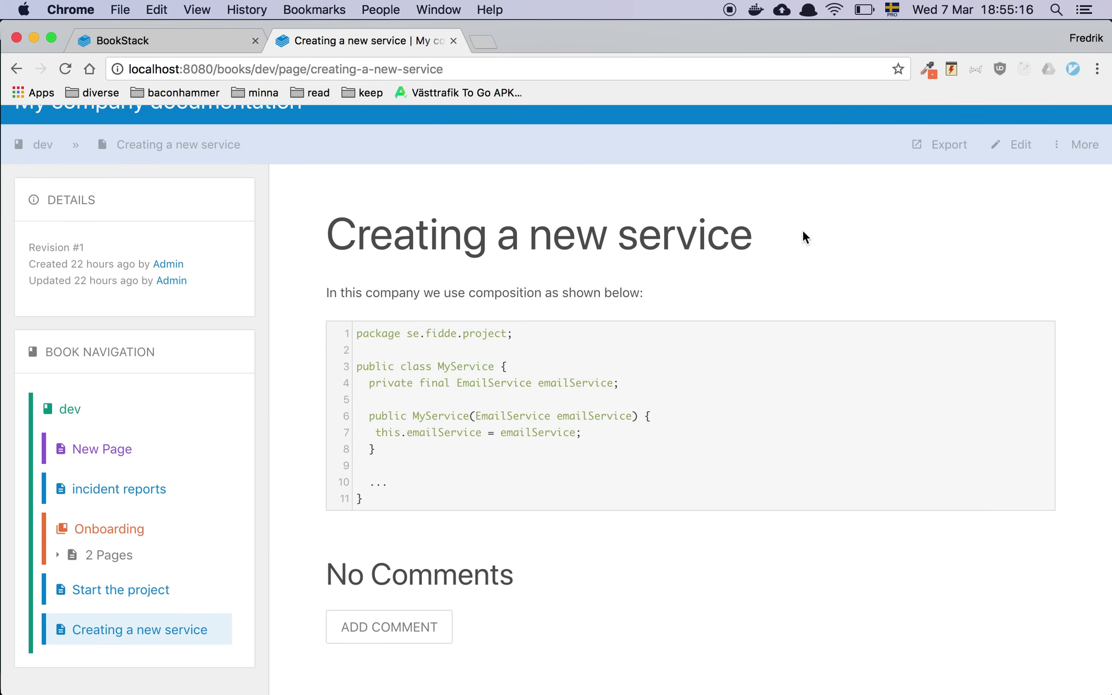
{"action": "left_click", "coordinate": [509, 486]}
{"action": "left_click_drag", "start_coordinate": [510, 487], "coordinate": [336, 325]}
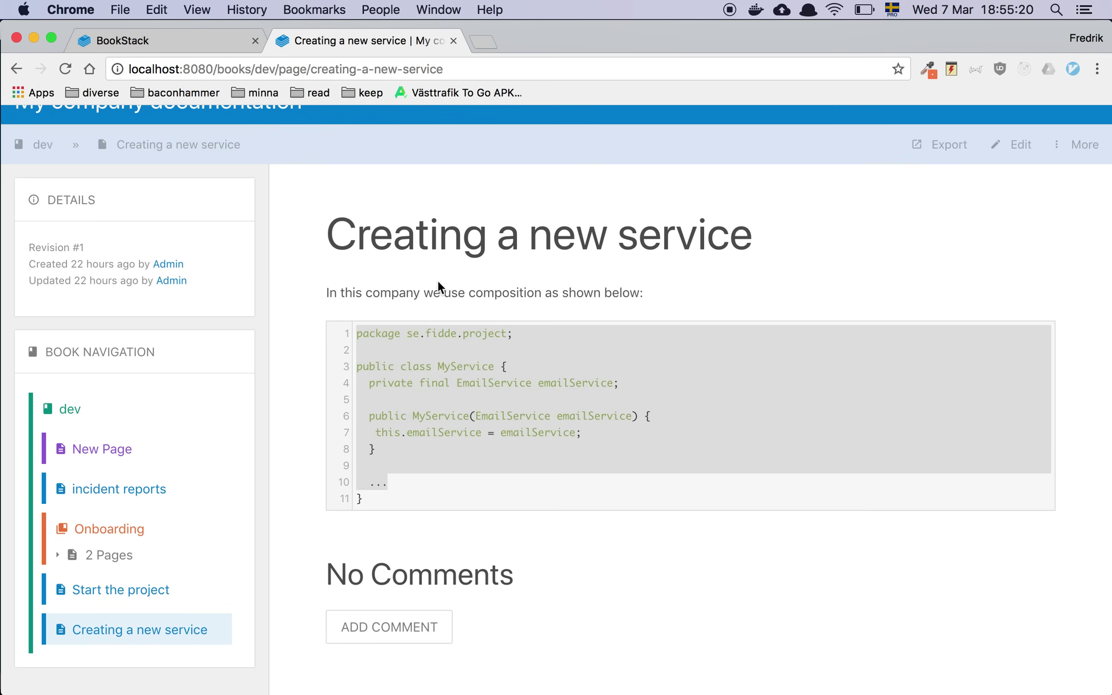
{"action": "left_click", "coordinate": [420, 481]}
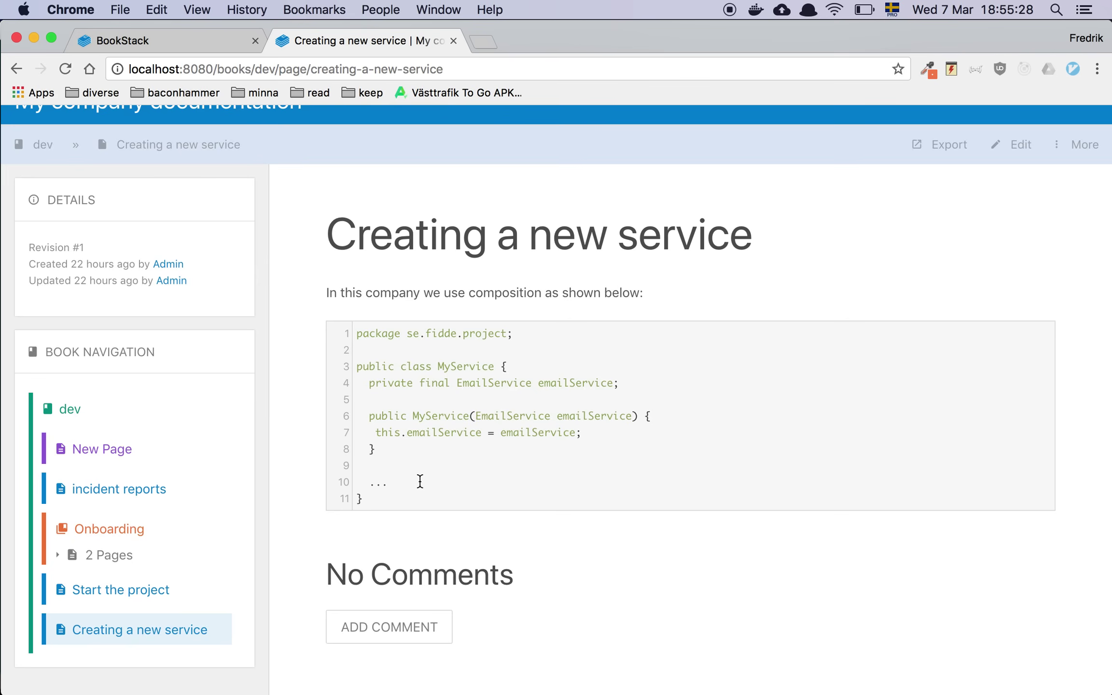
{"action": "scroll", "coordinate": [420, 481], "scroll_direction": "up", "scroll_amount": 3}
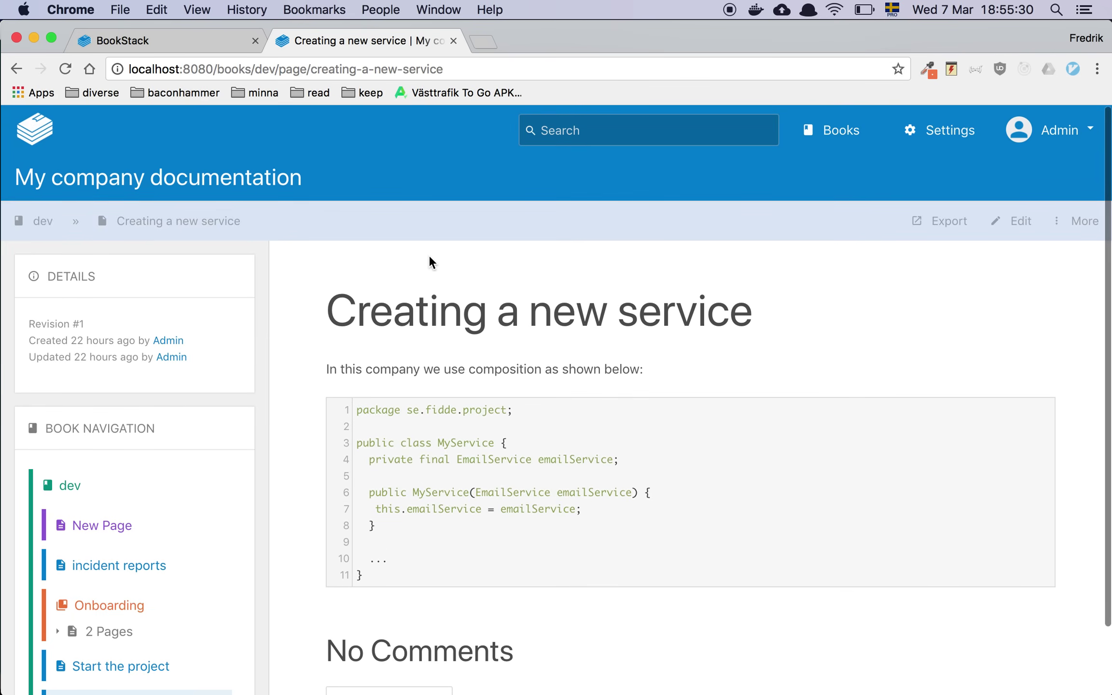